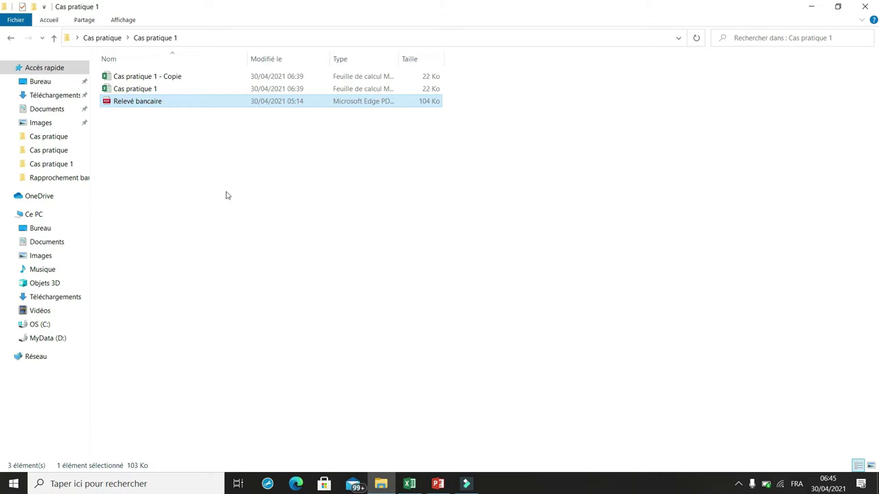
- Switch to Google Chrome, search Google for "ILOVEPDF" and open the iLovePDF home page
left_click(131, 484)
left_click(256, 192)
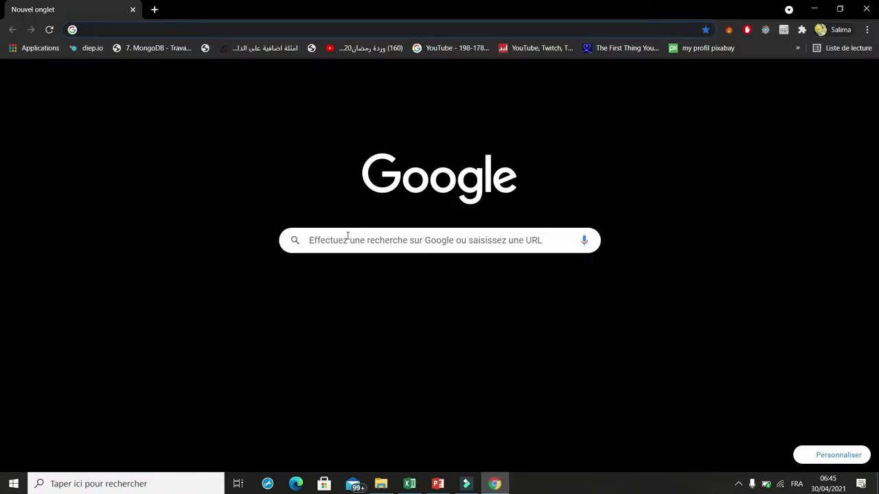
left_click(343, 242)
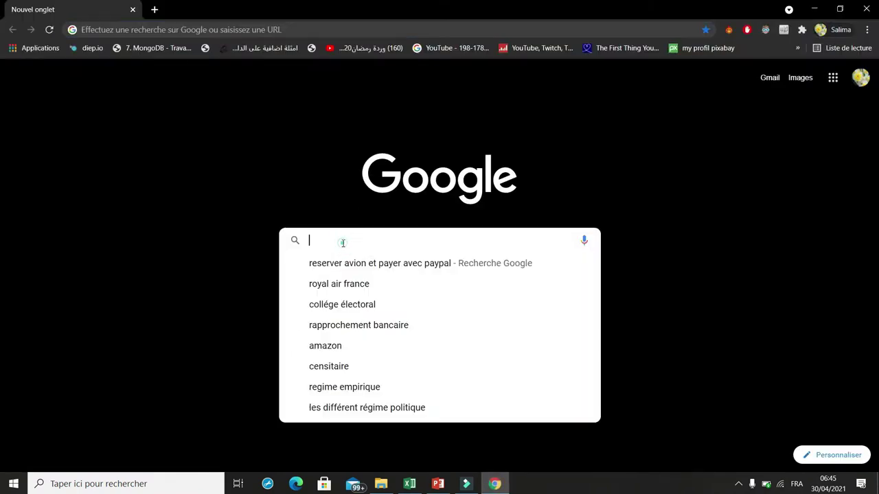
type("I")
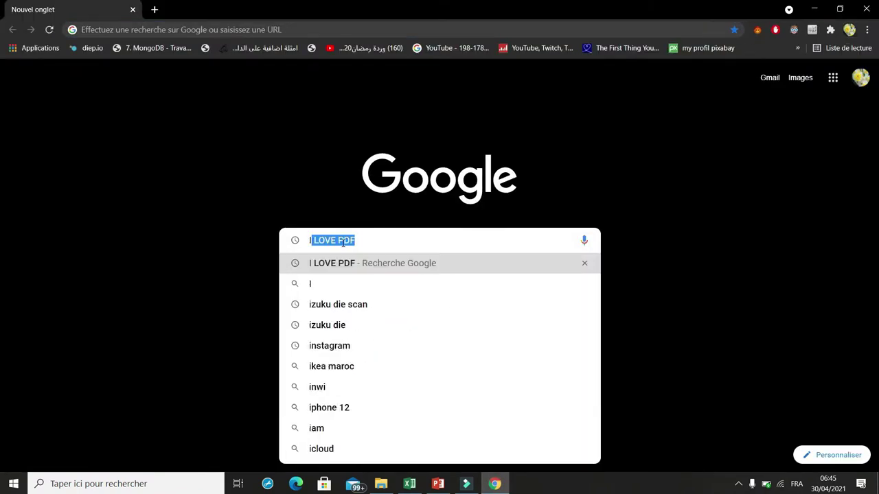
type("LOVE")
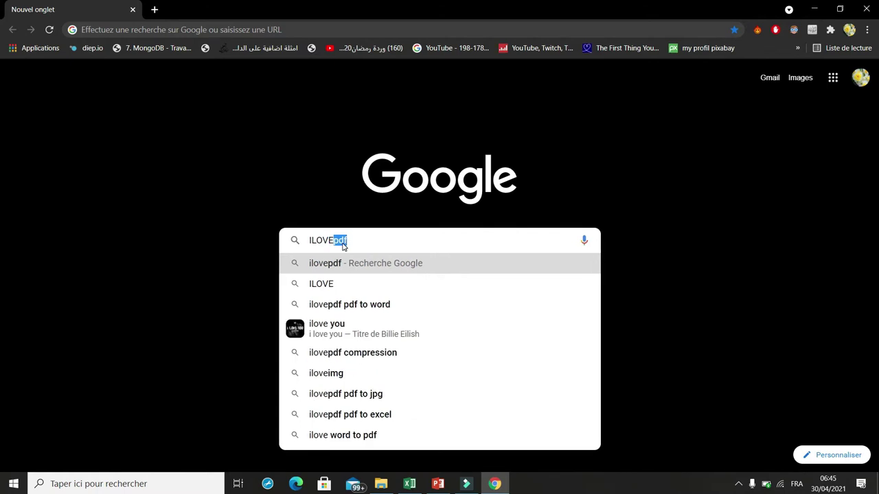
type("PDF")
key("Return")
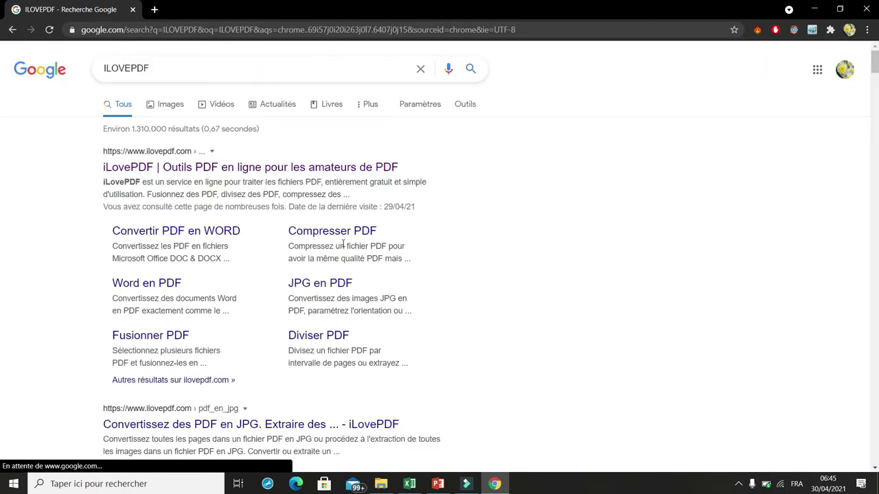
left_click(125, 170)
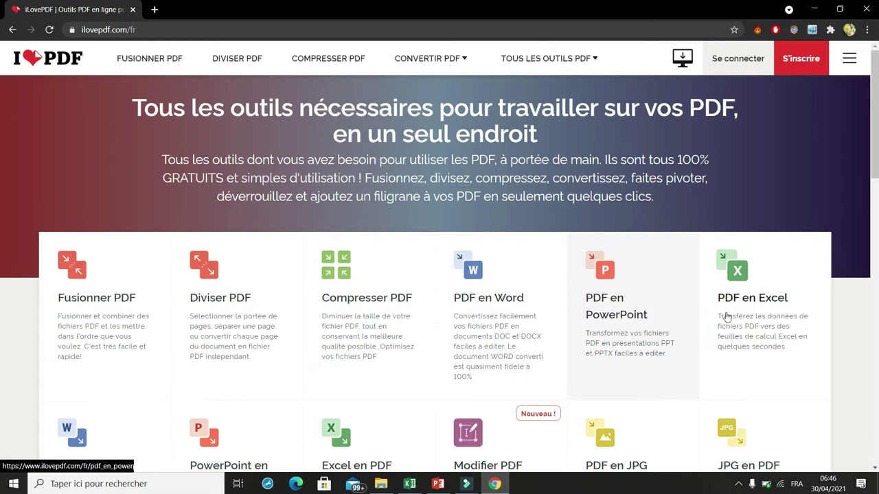
- Convert the Relevé bancaire PDF from the Cas pratique folder to Excel with the PDF en Excel tool
left_click(770, 287)
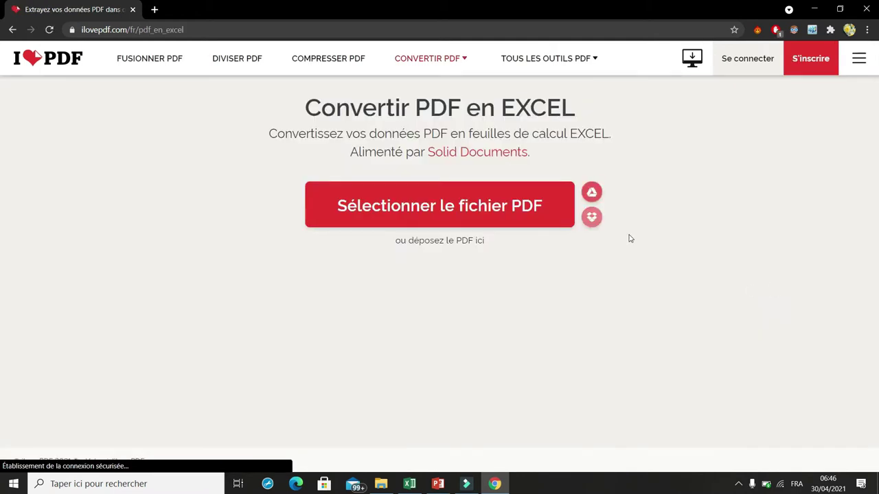
left_click(502, 204)
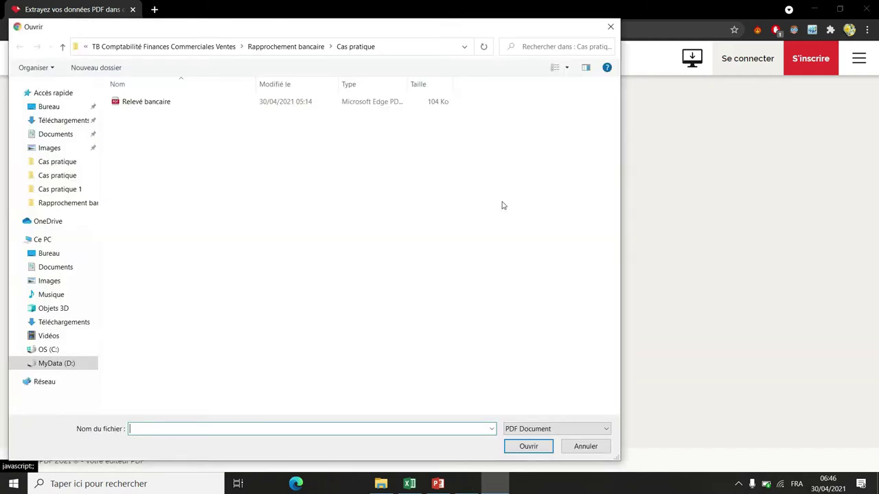
left_click(145, 102)
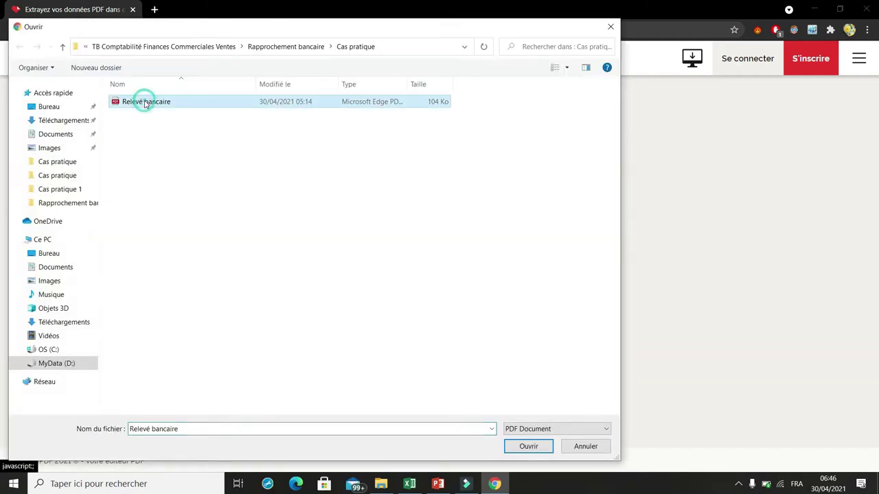
left_click(529, 447)
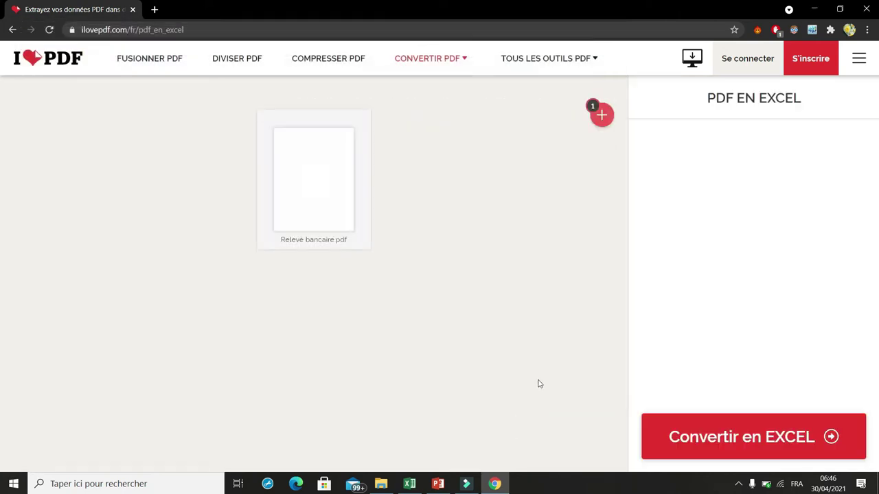
left_click(724, 439)
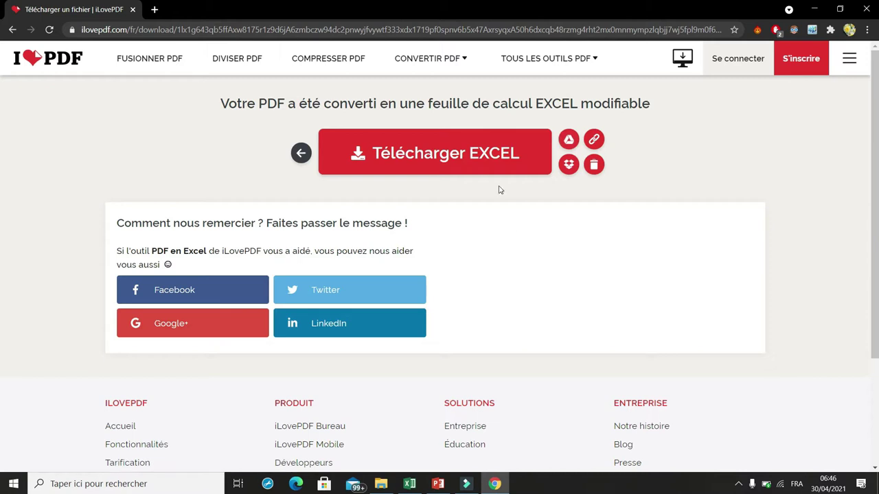
- Download the converted Excel file and delete the uploaded files from the site immediately
left_click(431, 158)
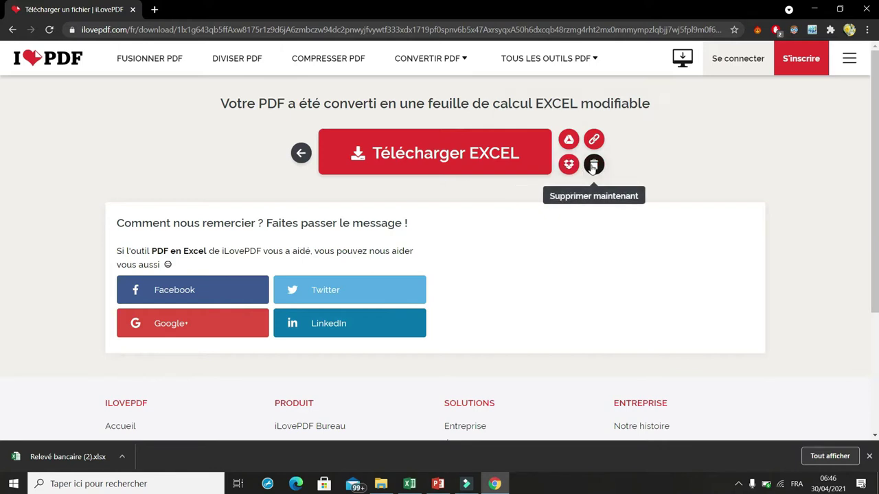
left_click(593, 166)
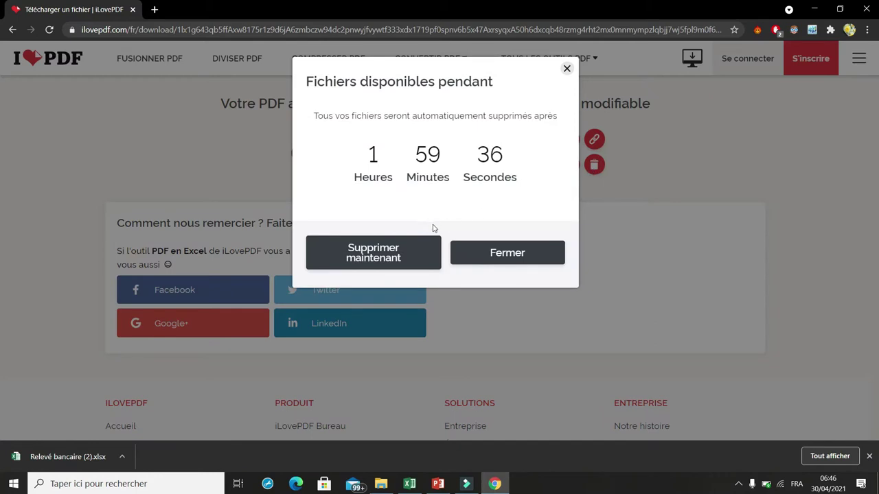
left_click(374, 256)
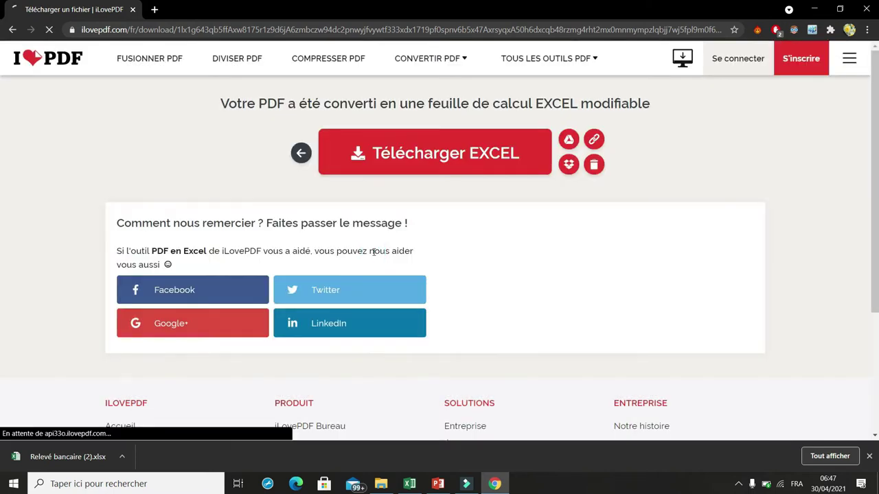
- Open the downloaded Relevé bancaire (2).xlsx in Excel and enable editing
left_click(122, 456)
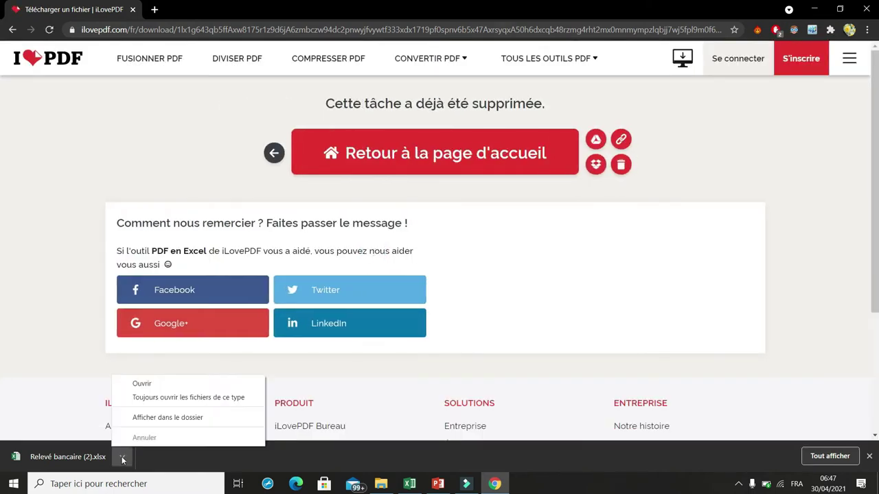
left_click(147, 386)
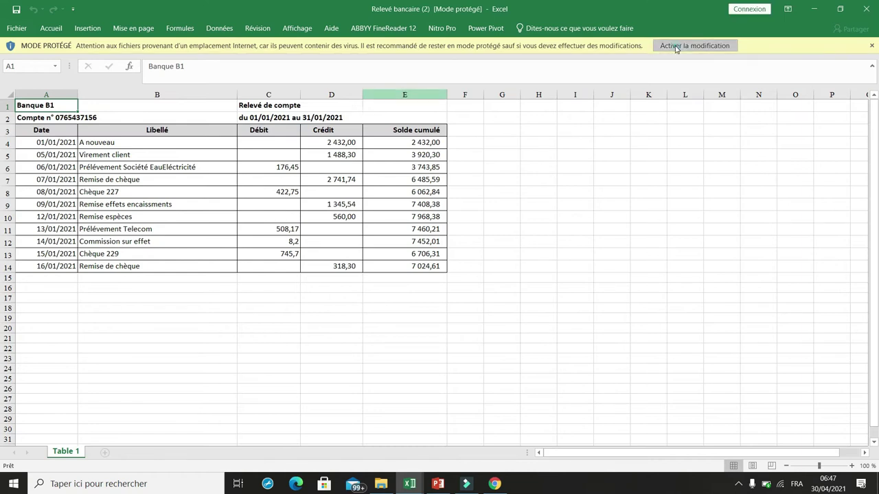
left_click(694, 45)
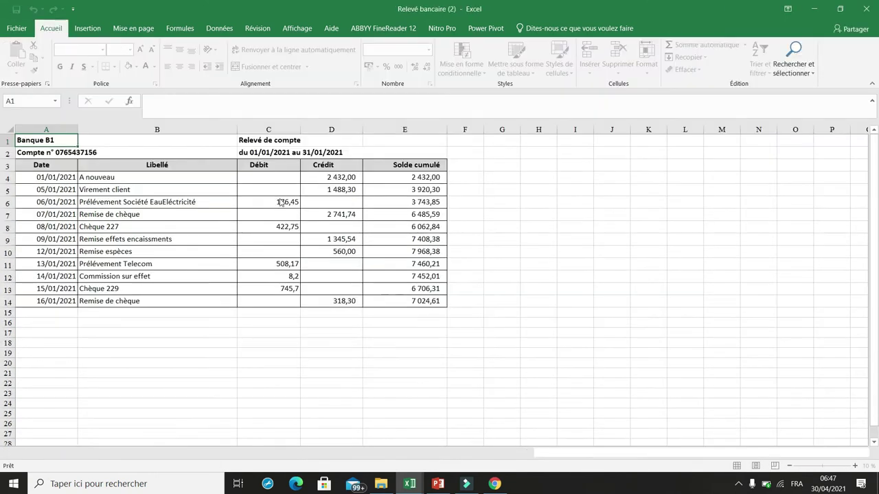
- Copy the bank statement range A1:E14 into a new sheet of the Cas pratique 1 workbook, starting at cell A1
left_click(186, 232)
left_click_drag(429, 303, 30, 139)
key("ctrl+c")
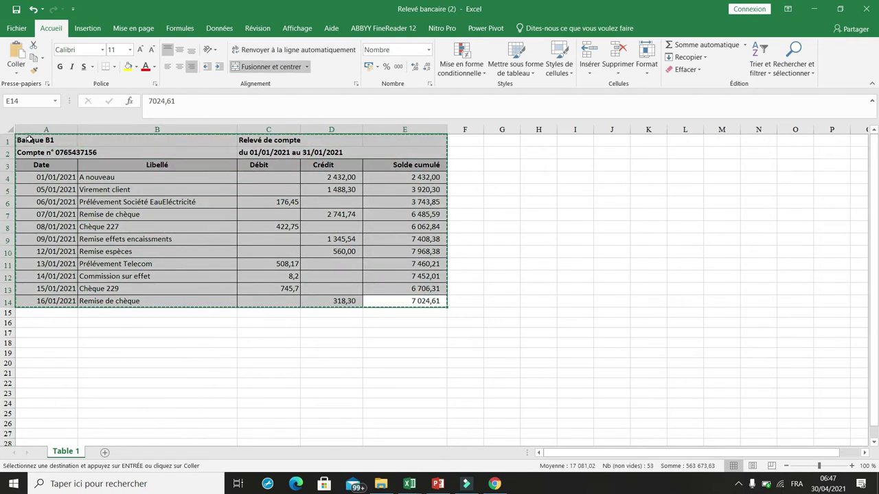
left_click(409, 484)
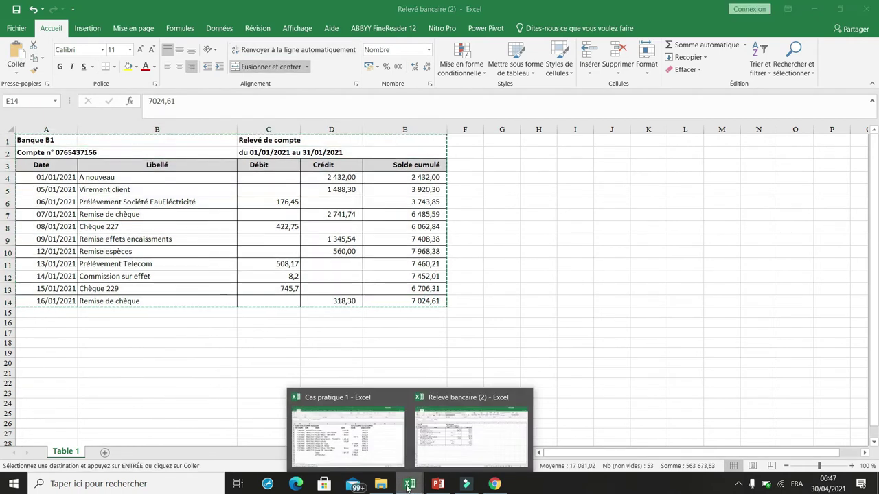
left_click(368, 440)
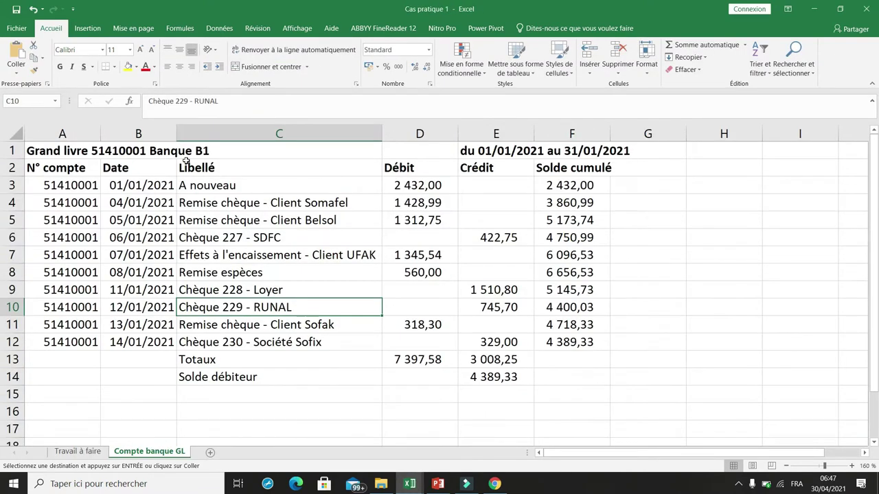
left_click(70, 454)
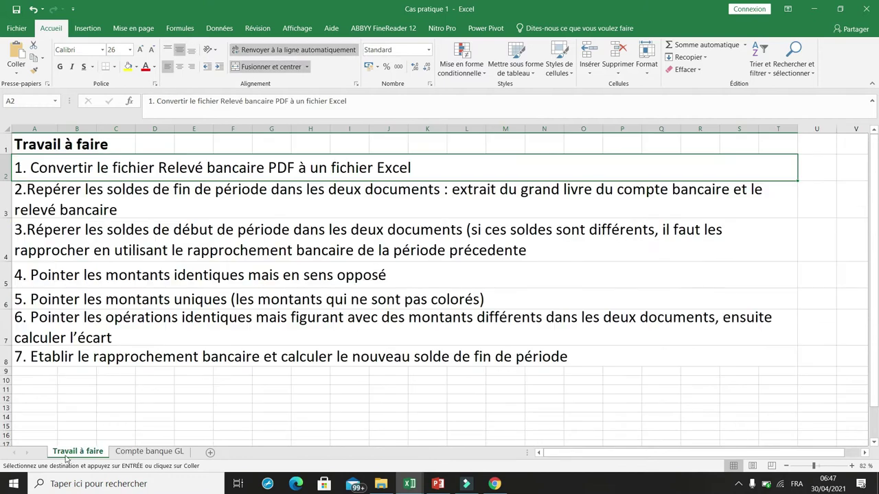
left_click(141, 455)
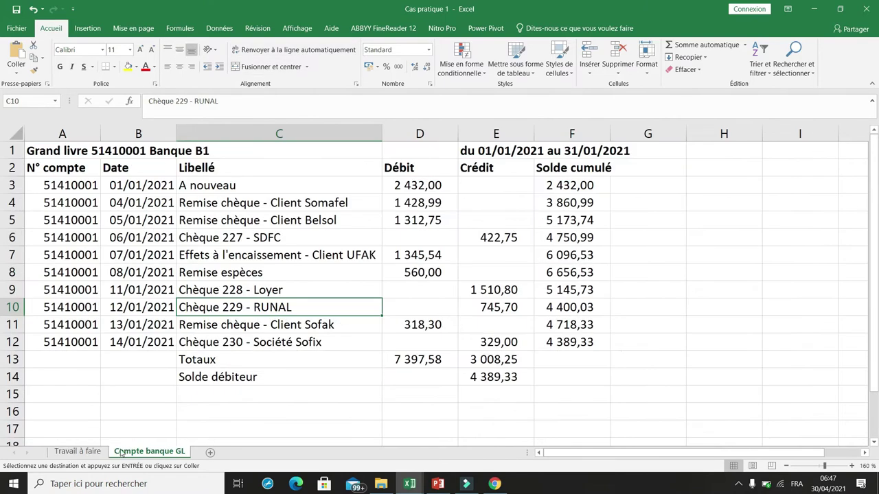
left_click(210, 454)
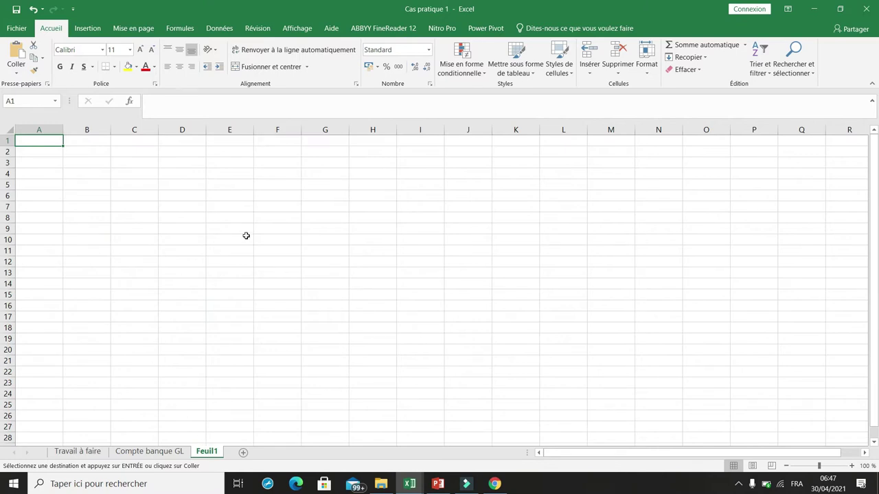
key("ctrl+v")
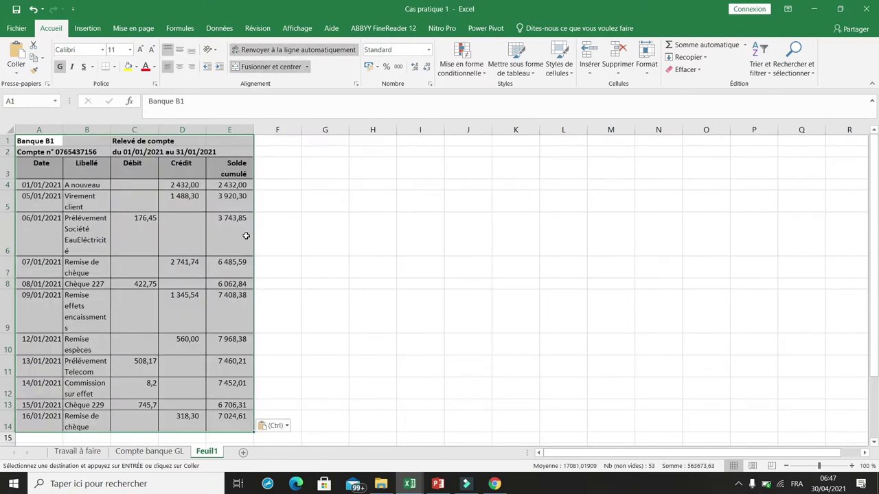
left_click(274, 273)
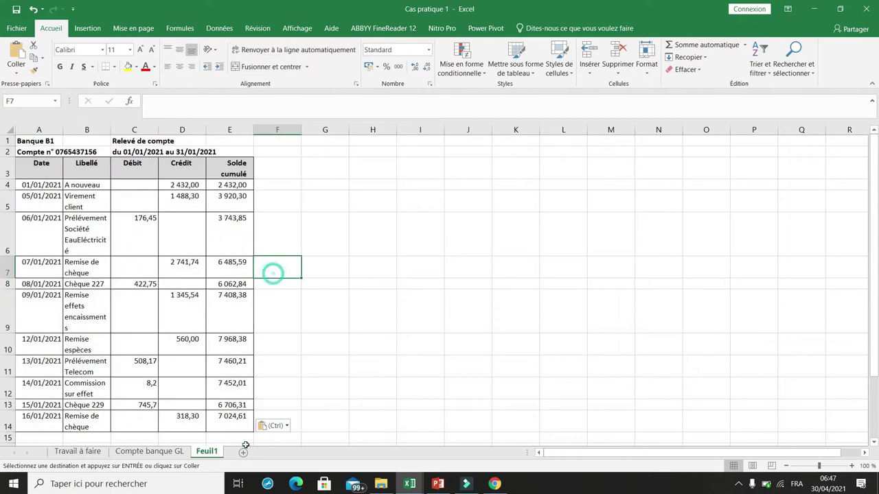
- Rename the new sheet containing the bank statement as ILOVEPDF
right_click(207, 458)
left_click(254, 349)
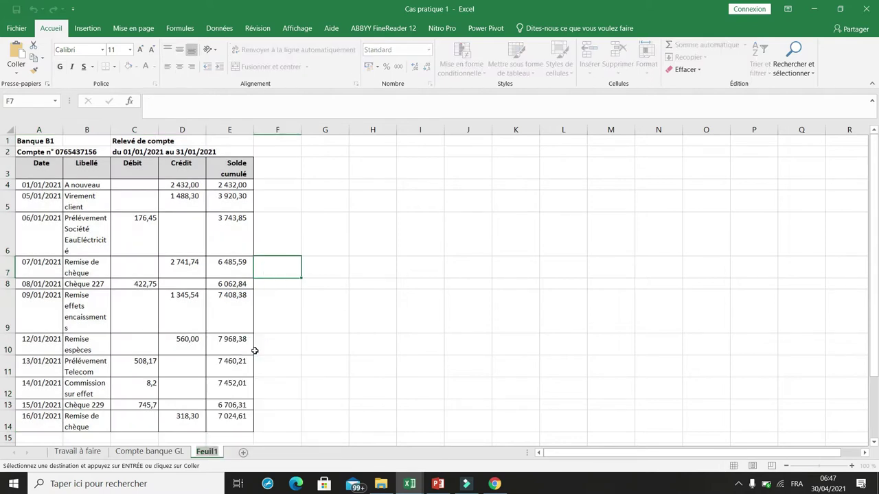
key("BackSpace")
type("ILOVEPDF")
left_click(254, 351)
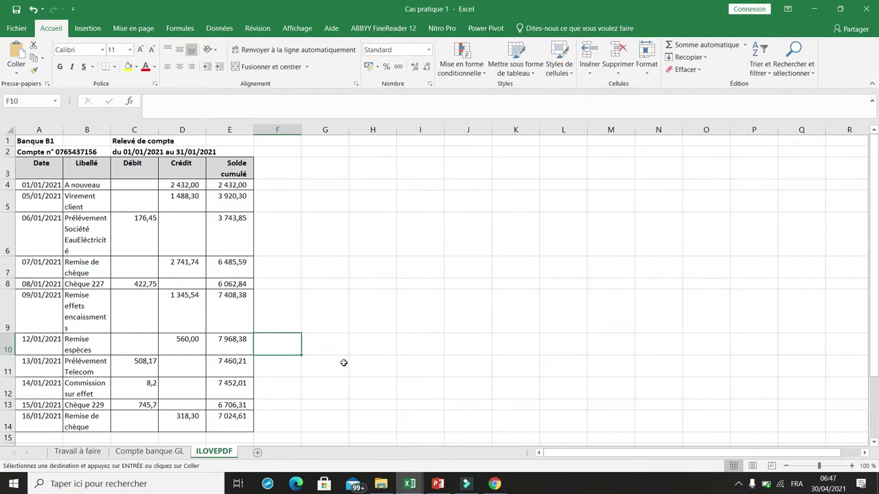
left_click(414, 304)
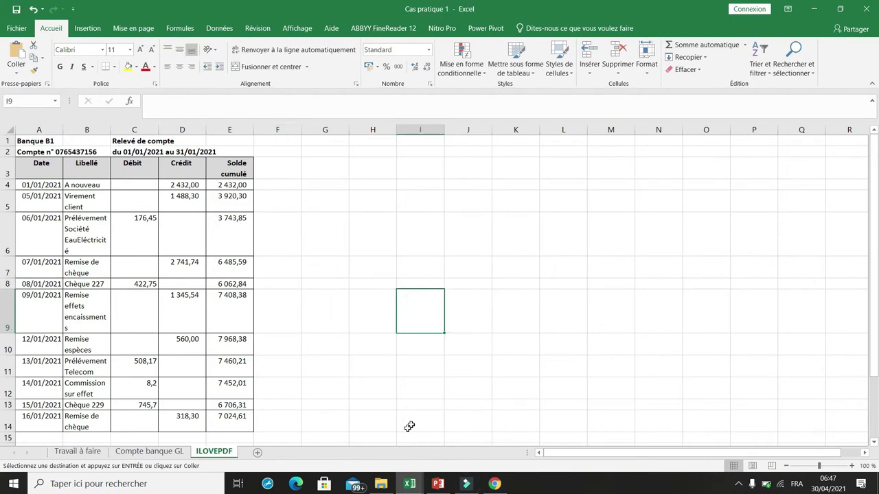
- Start Word and create a blank document
left_click(181, 485)
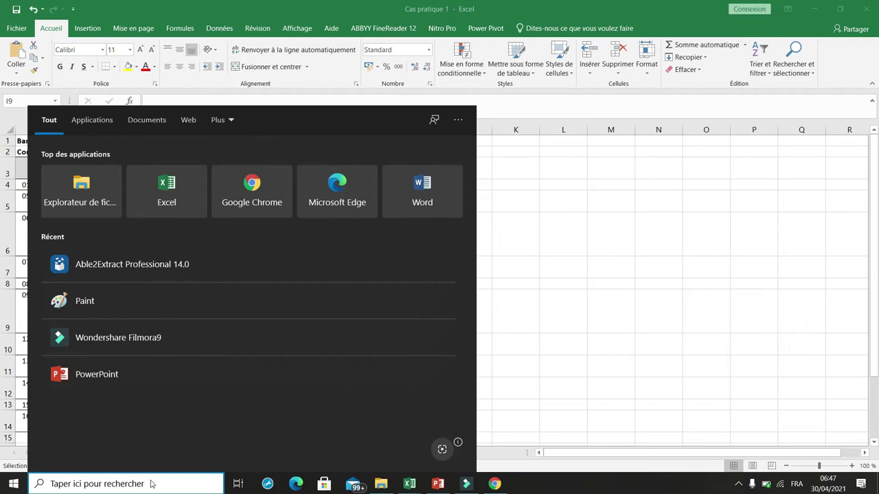
left_click(424, 195)
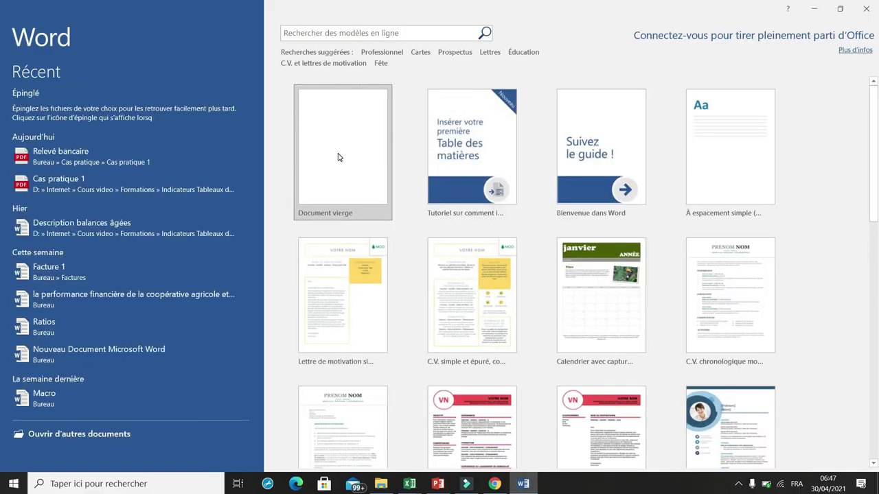
left_click(338, 157)
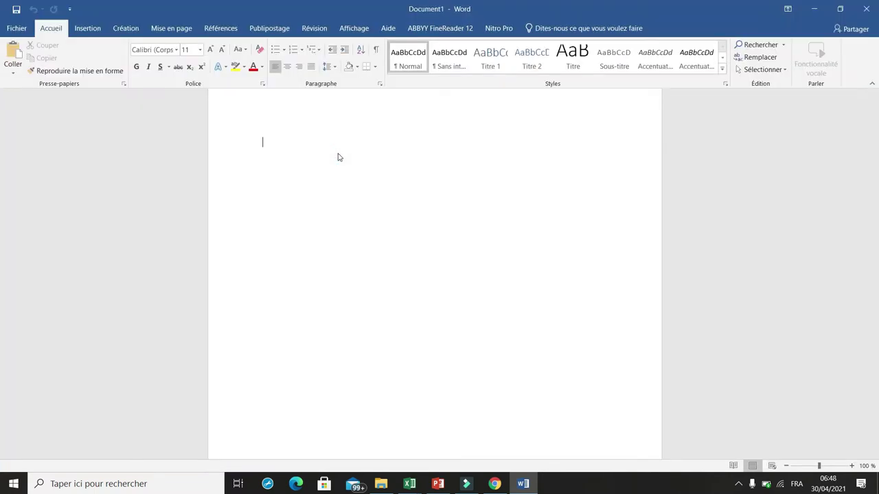
- Open the Relevé bancaire PDF from the desktop folder Cas pratique > Cas pratique 1 and accept its conversion to an editable Word document
left_click(14, 29)
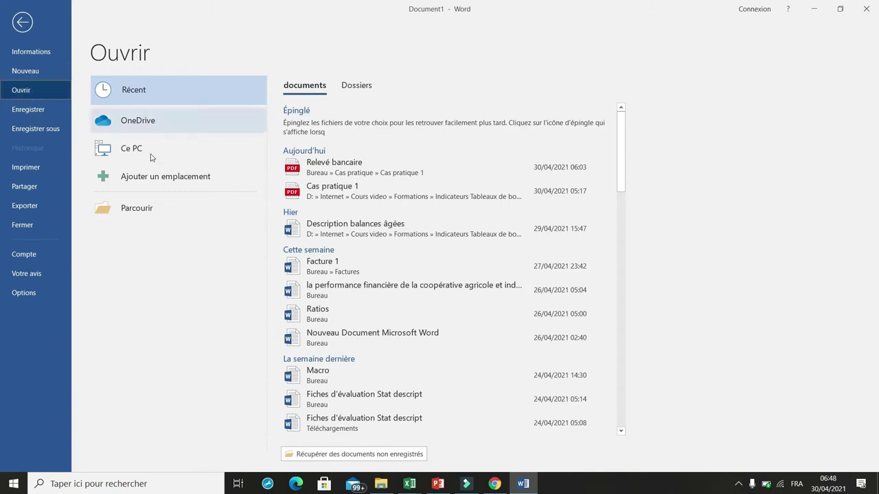
left_click(147, 217)
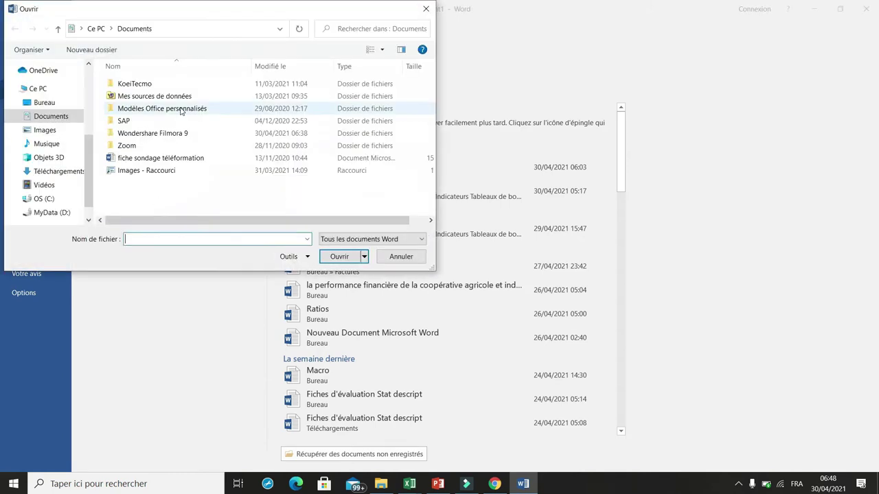
left_click(44, 103)
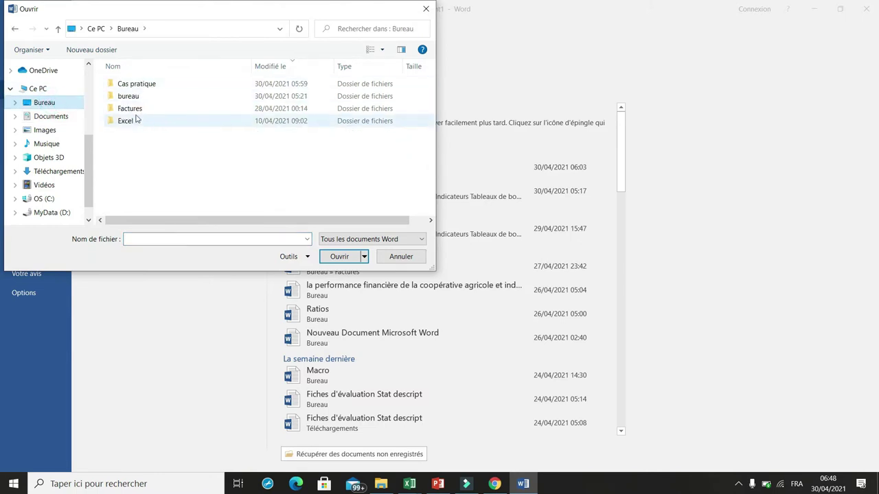
double_click(127, 86)
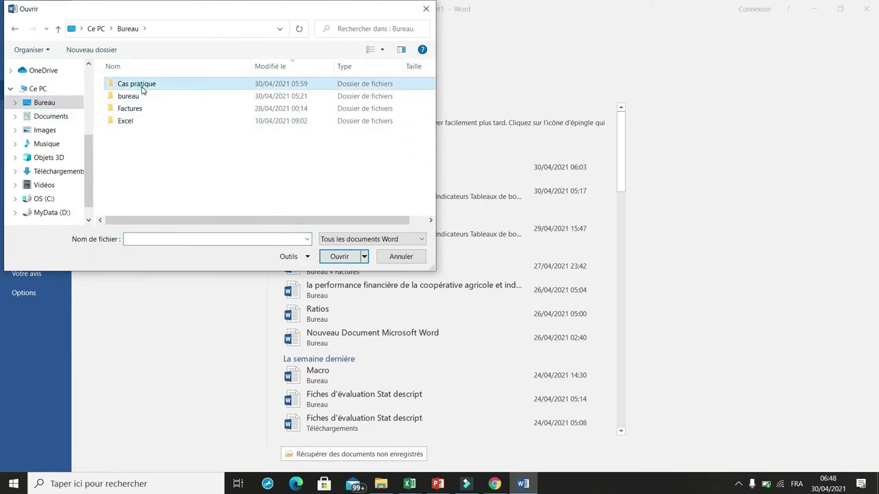
double_click(131, 88)
left_click(122, 87)
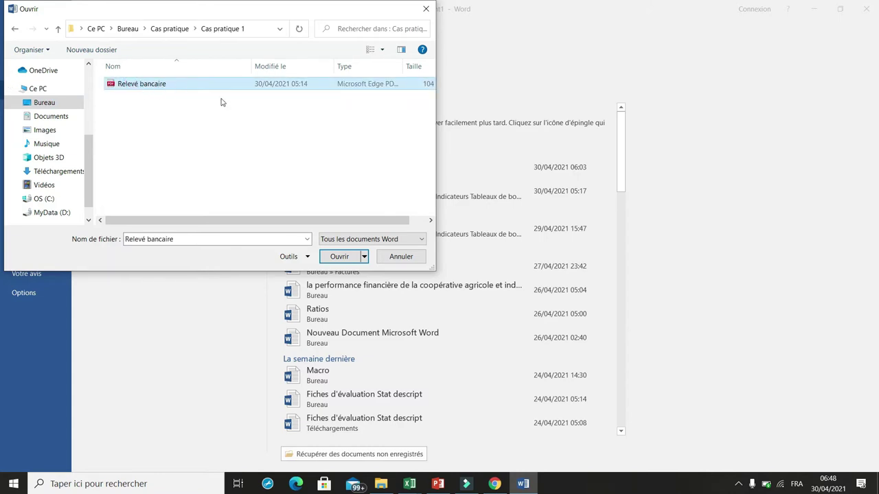
left_click(349, 256)
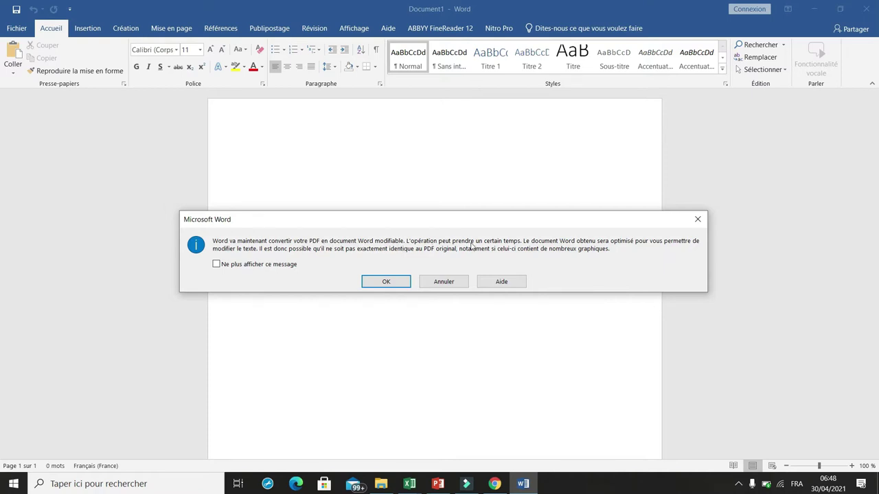
left_click(402, 285)
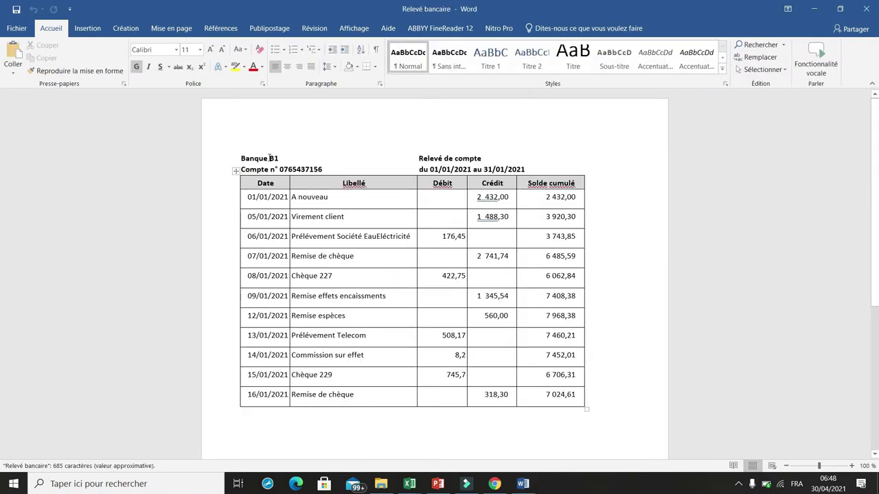
- Copy the whole converted bank statement into a new sheet of the Cas pratique 1 workbook at cell A1 and autofit column A
left_click_drag(366, 421, 204, 136)
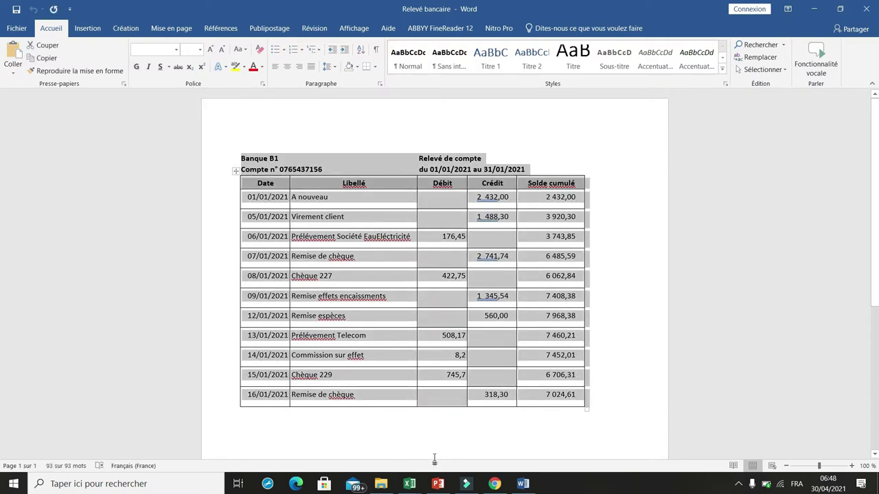
left_click(409, 484)
left_click(370, 451)
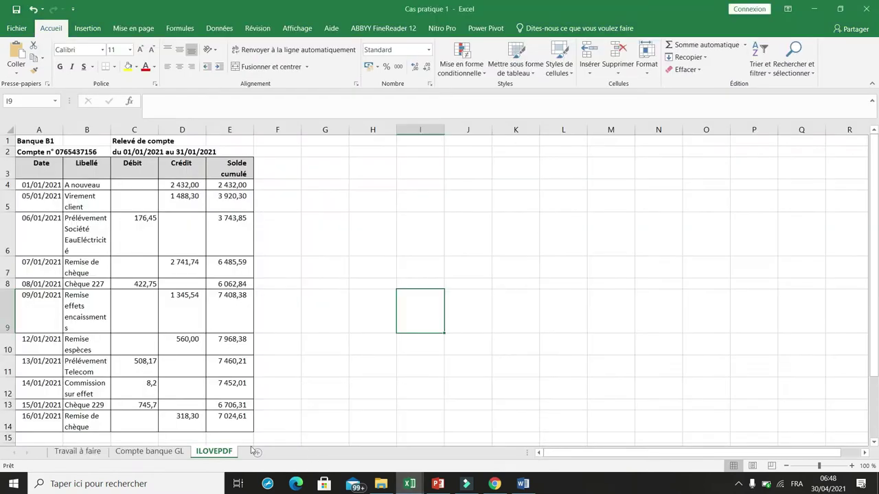
left_click(254, 453)
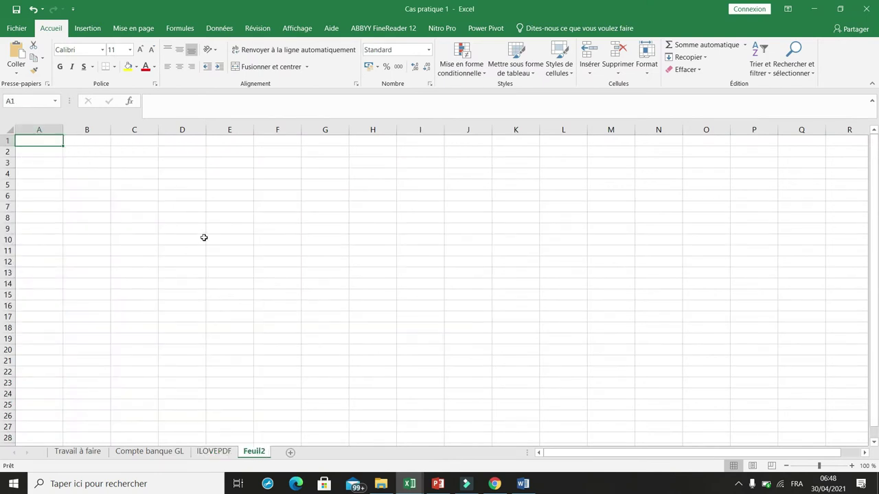
key("ctrl+v")
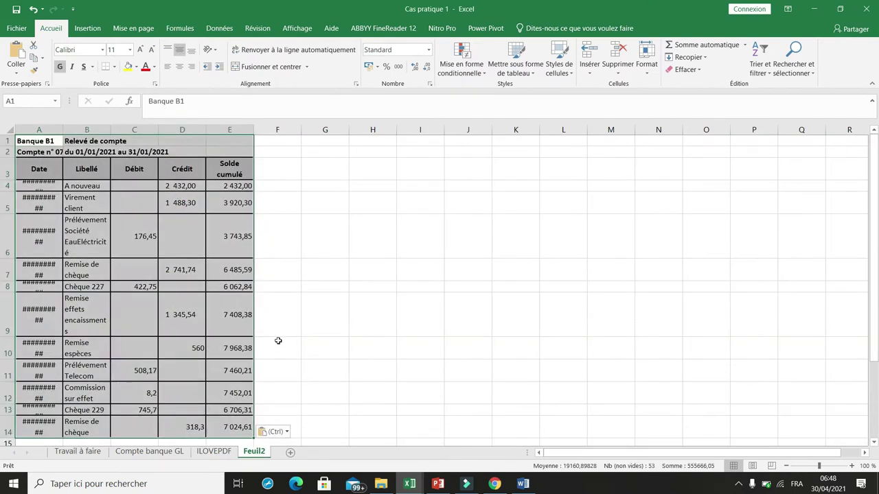
double_click(62, 126)
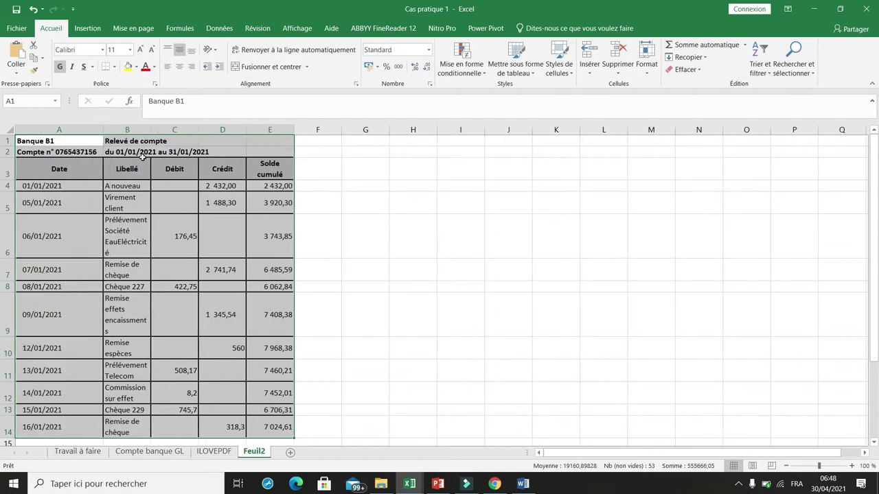
- Rename the new sheet holding the statement copied from Word as WORD
right_click(252, 458)
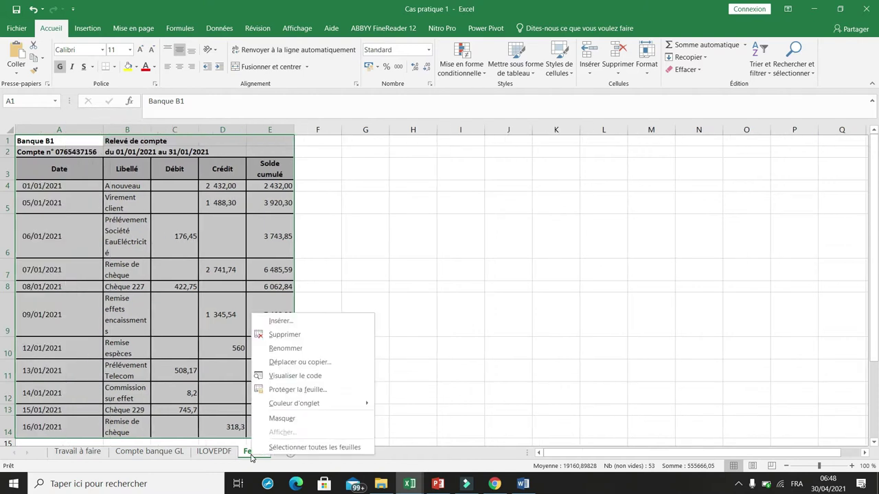
left_click(300, 348)
type("WORD")
left_click(352, 294)
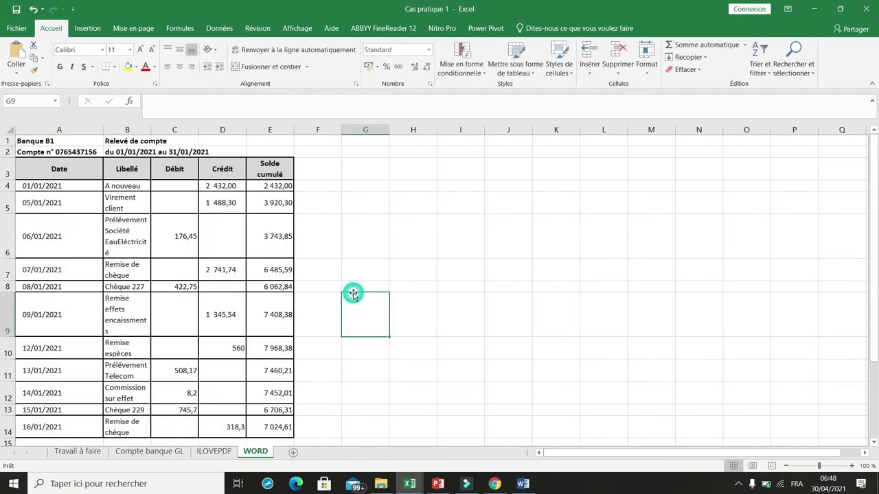
- Start Able2Extract Professional 14.0 and choose the help tips for converting a regular (native) PDF
left_click(144, 485)
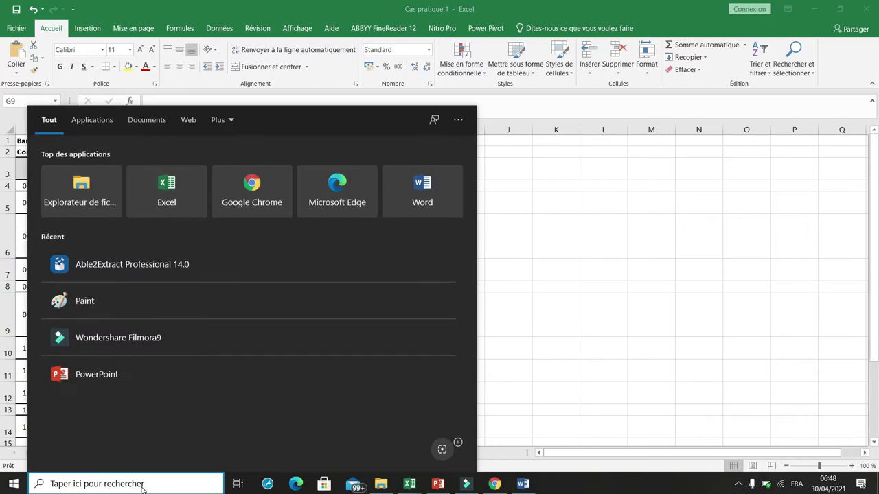
left_click(102, 266)
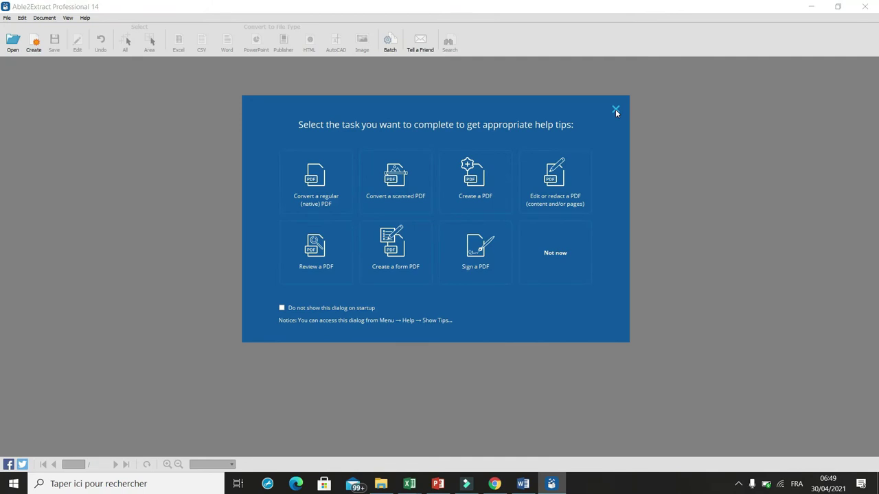
left_click(315, 178)
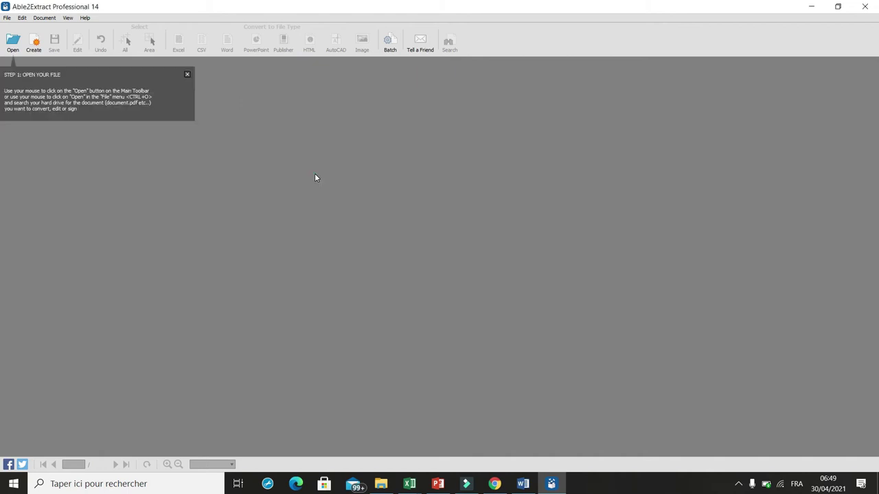
- Open the Relevé bancaire PDF from the Cas pratique 1 folder in Able2Extract
left_click(13, 43)
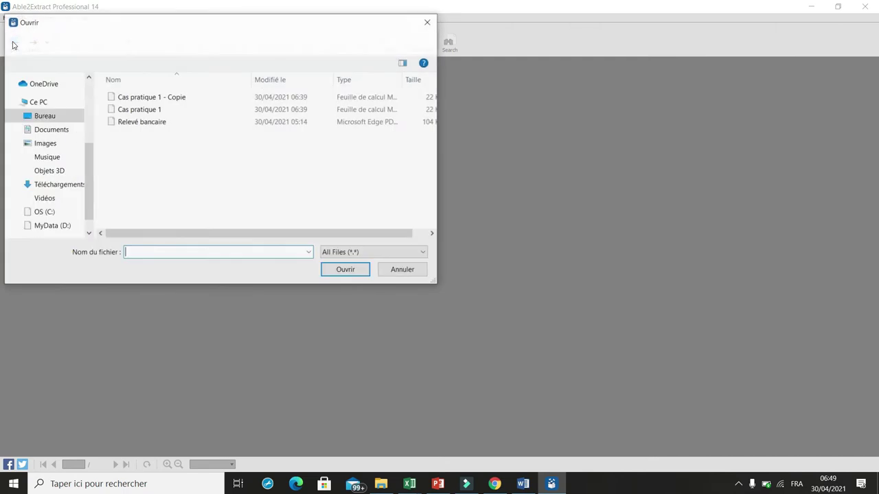
left_click(136, 124)
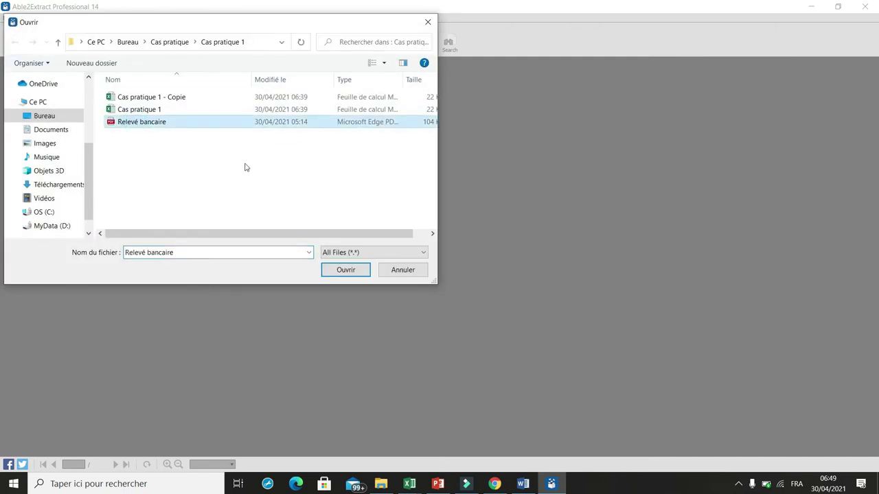
left_click(345, 270)
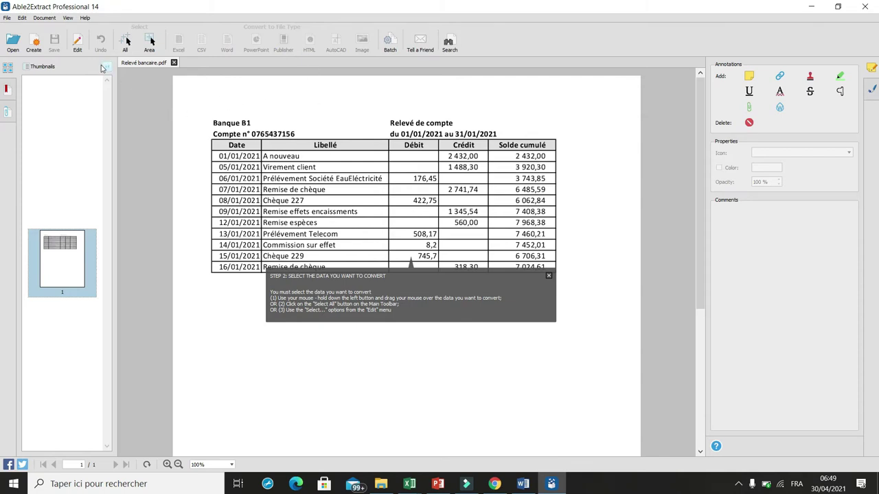
- Select all pages of the PDF and convert them to Excel in Automatic mode, saving as Relevé bancaire.xlsx in the Cas pratique 1 folder
left_click(21, 19)
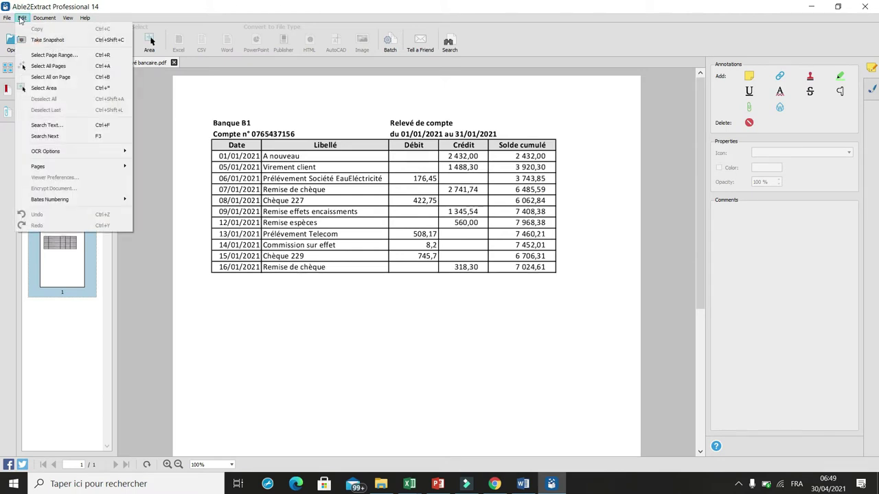
left_click(48, 66)
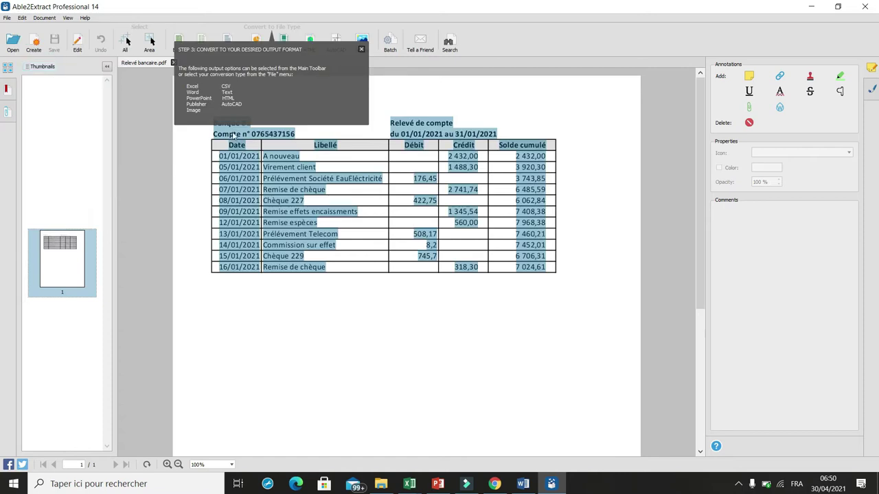
left_click(361, 50)
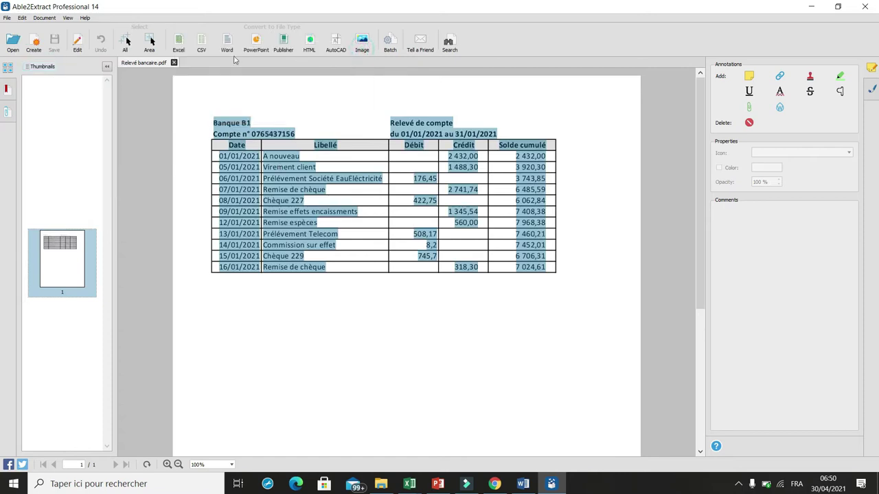
left_click(178, 43)
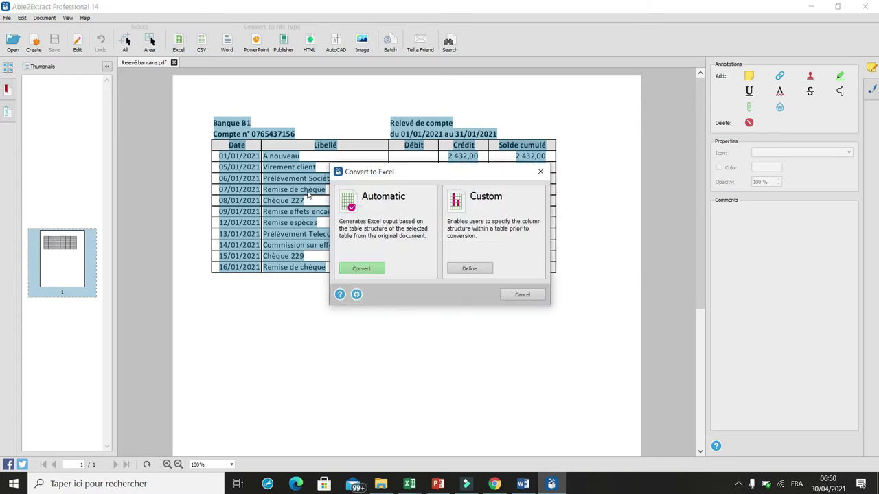
left_click(364, 271)
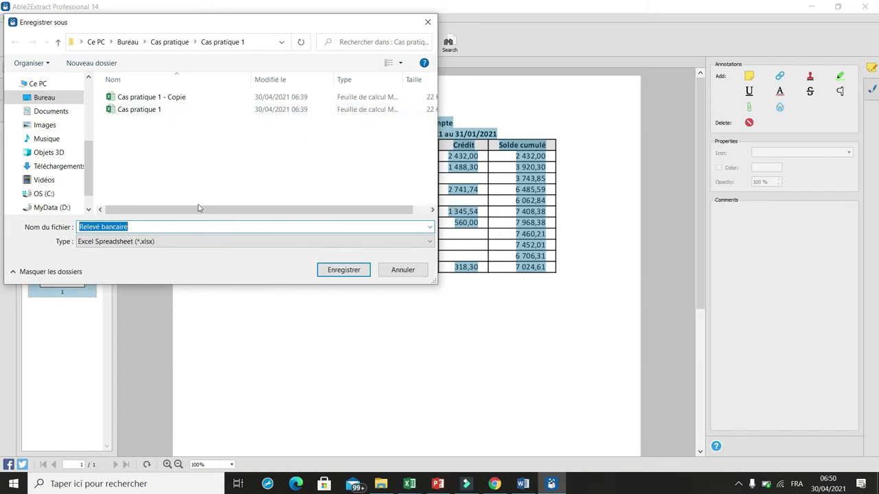
left_click(345, 272)
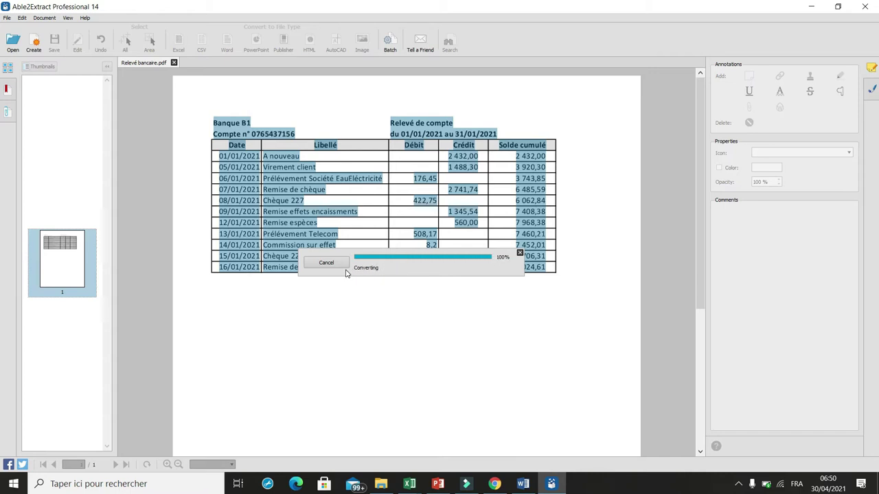
- Close Able2Extract, the Word documents and the Relevé bancaire (2) workbook without saving, keeping Cas pratique 1 minimized
left_click(864, 8)
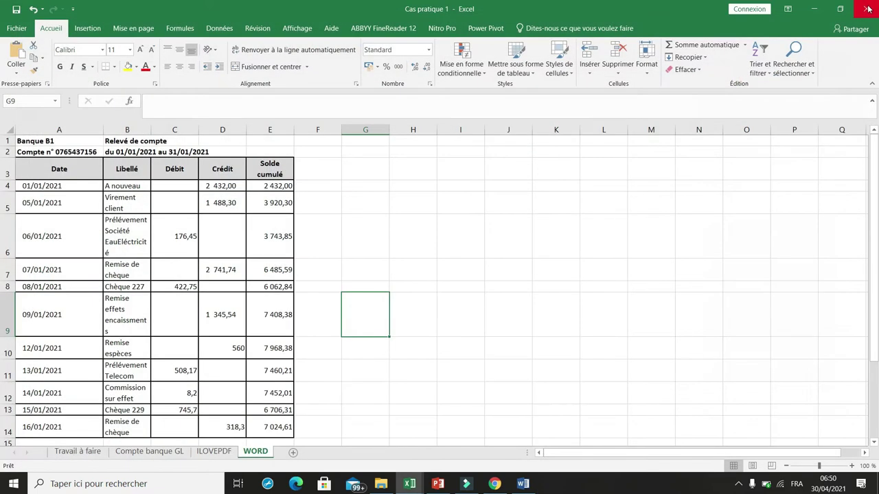
left_click(814, 8)
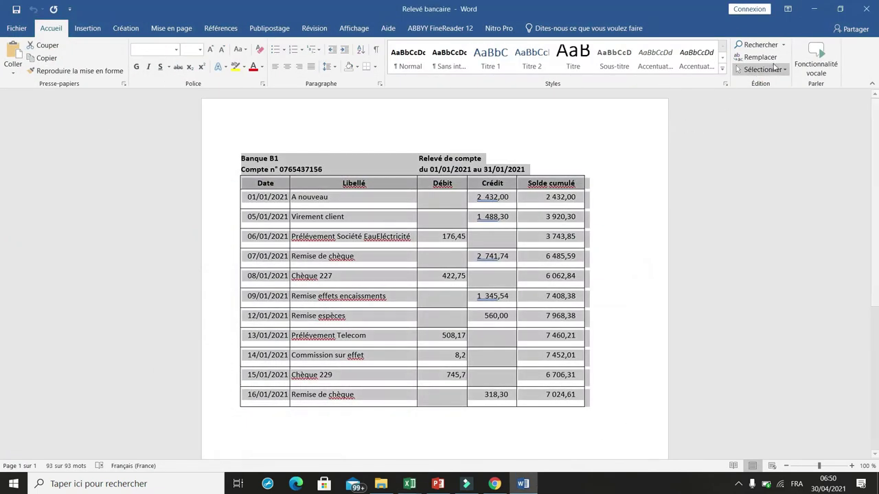
left_click(866, 10)
left_click(865, 10)
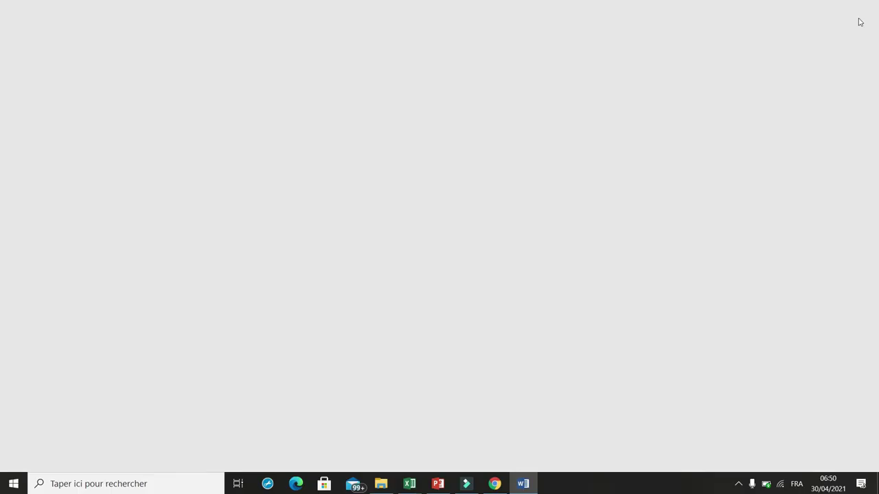
left_click(872, 11)
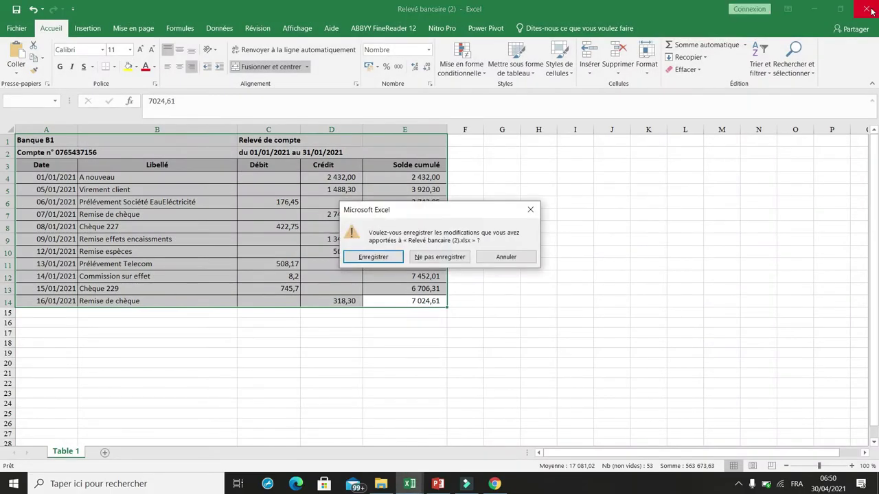
left_click(441, 256)
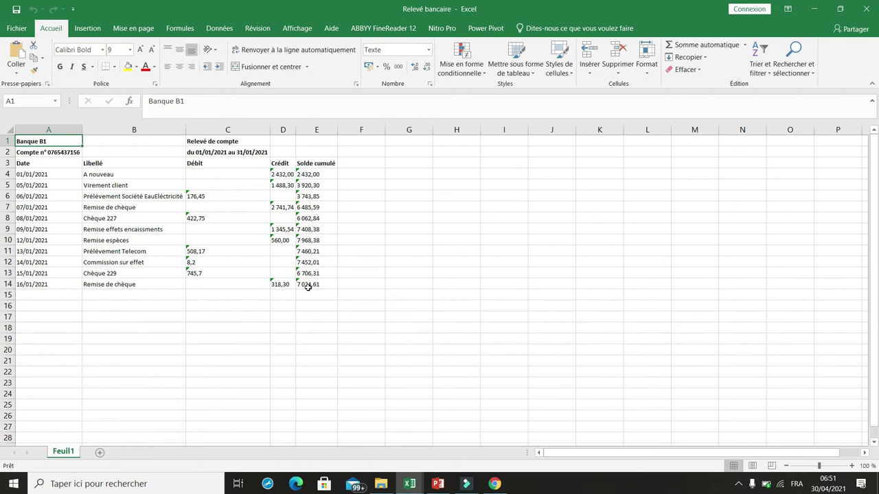
- Copy range A1:E14 of the converted Relevé bancaire workbook into a new sheet of Cas pratique 1, starting at cell A1
left_click_drag(308, 287, 19, 131)
key("ctrl+c")
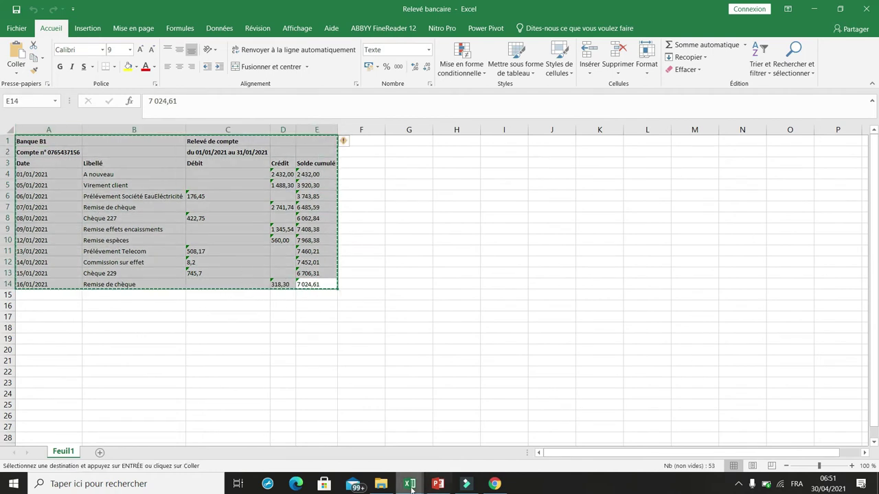
left_click(411, 486)
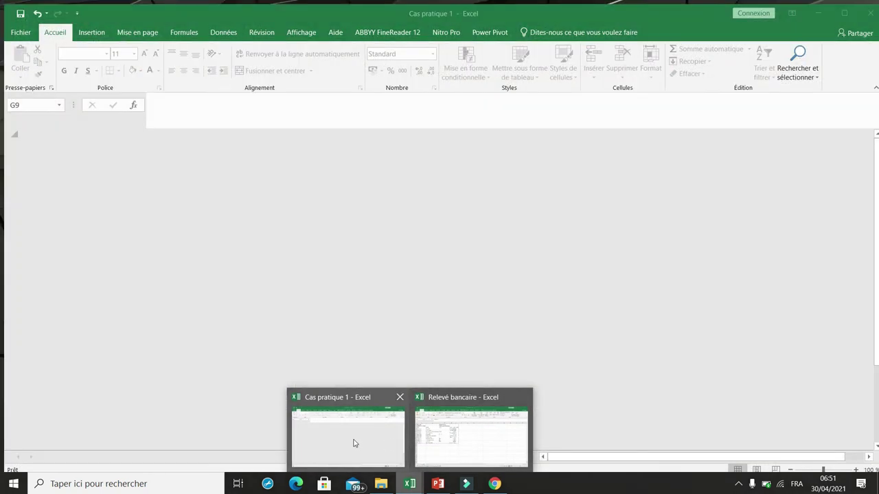
left_click(354, 439)
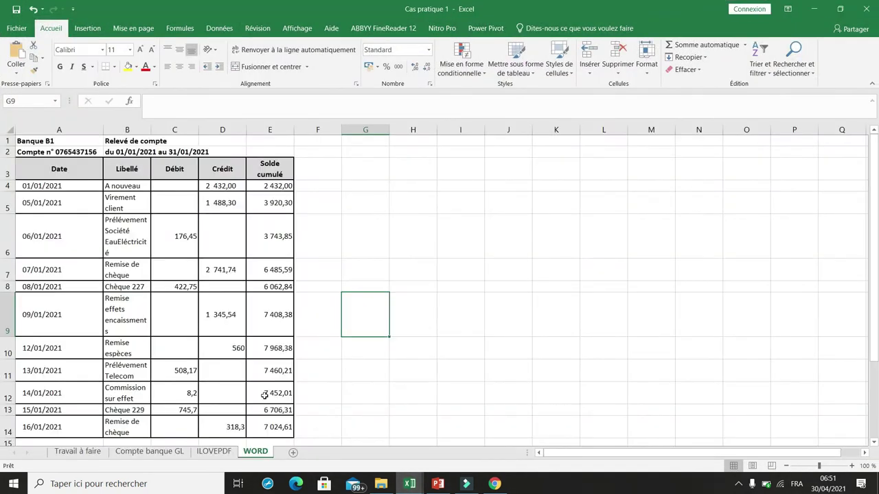
left_click(293, 452)
key("ctrl+v")
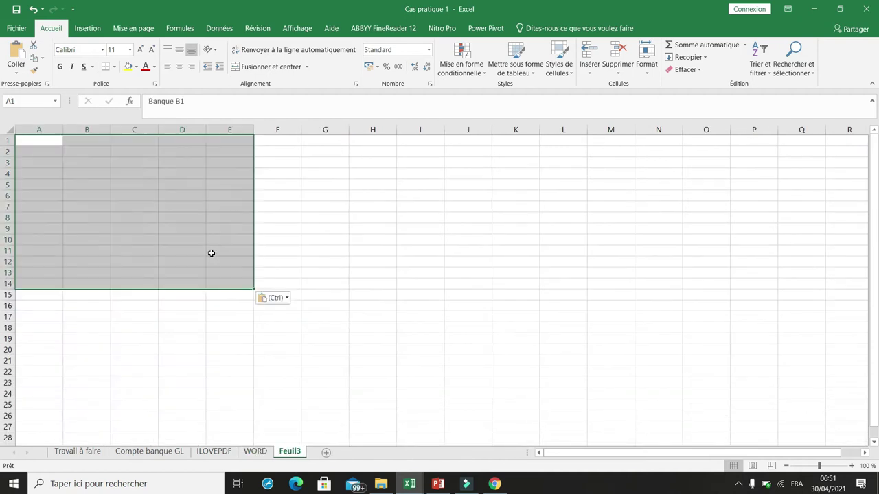
- Rename the new sheet holding the pasted Able2Extract data as Able2E
right_click(293, 456)
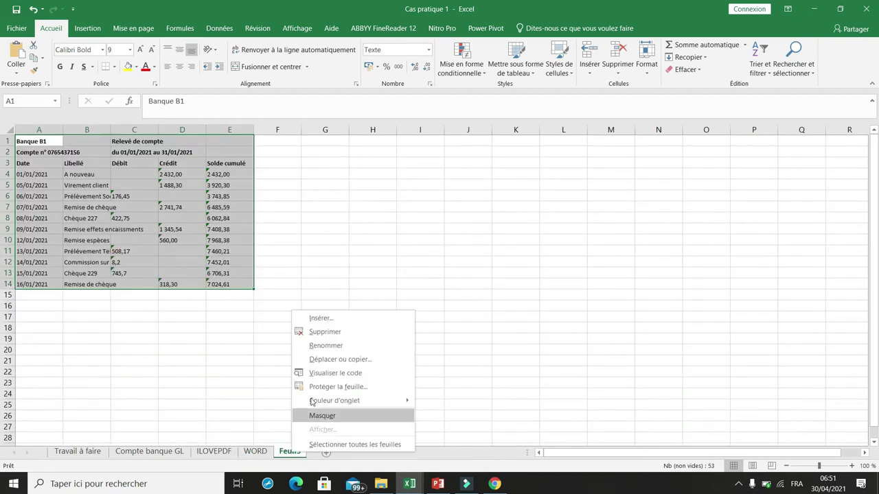
left_click(341, 345)
type("aB")
key("BackSpace")
key("BackSpace")
type("A")
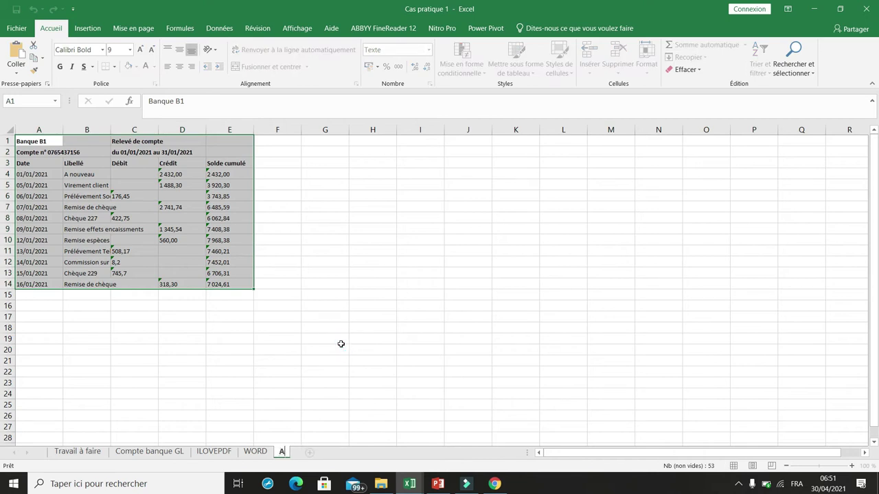
type("ble2E")
left_click(345, 283)
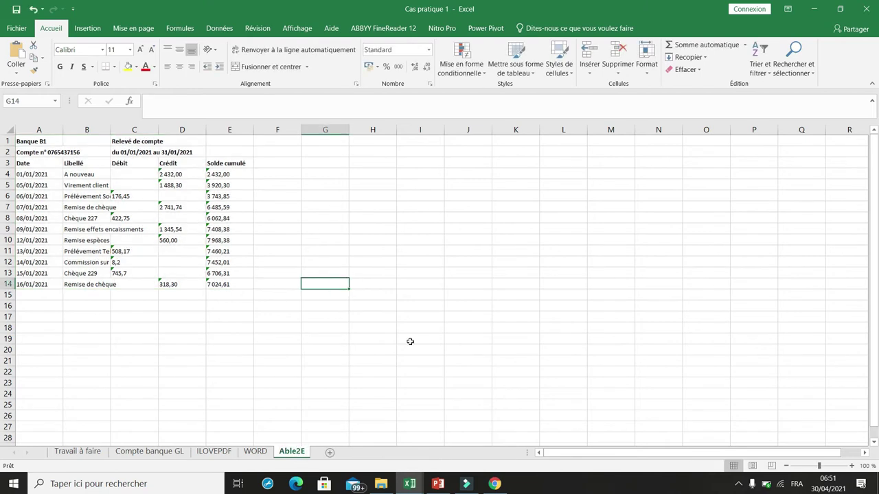
left_click_drag(819, 466, 826, 473)
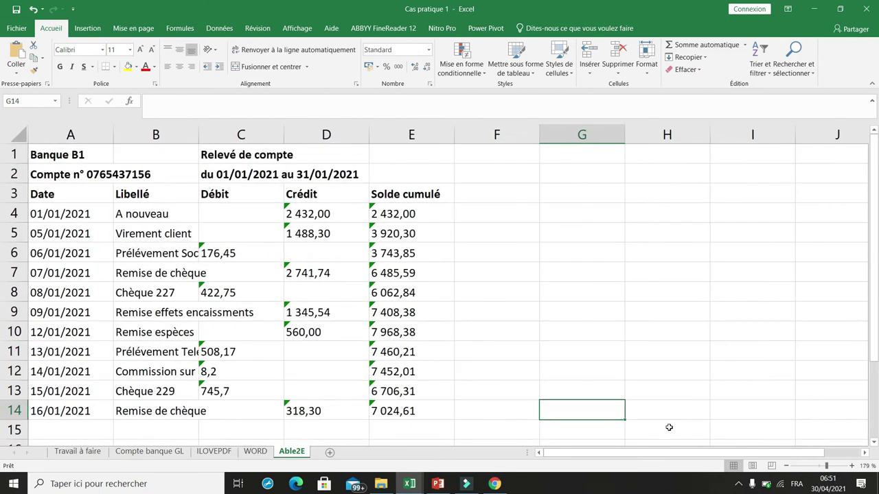
- On the ILOVEPDF sheet, total the Débit column in C15 with =SOMME(C4:C14) and extend the formula to D15 for Crédit
left_click(214, 454)
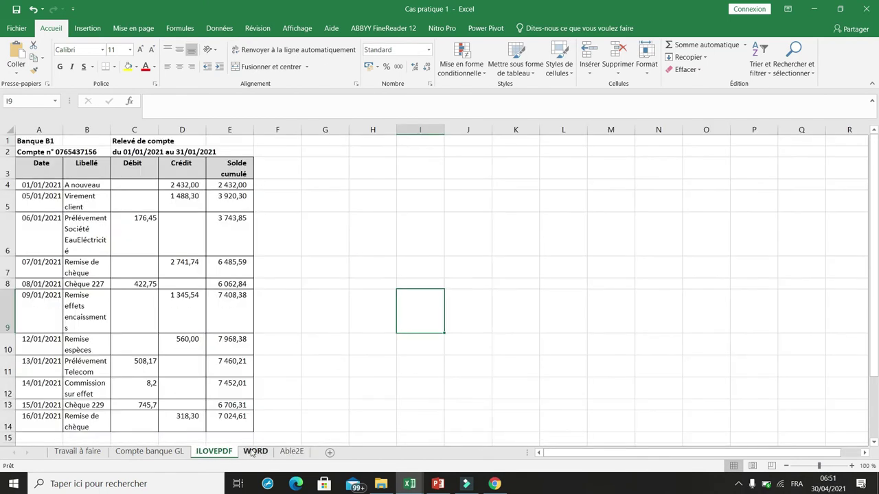
left_click(138, 223)
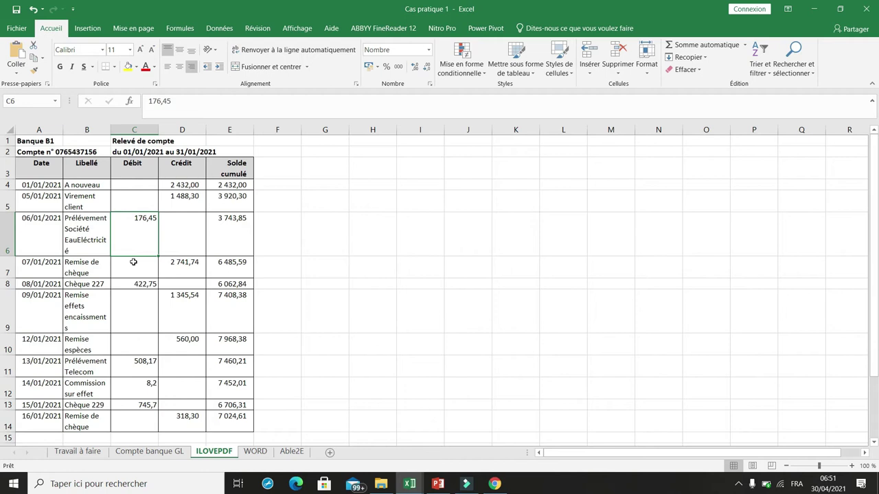
scroll(145, 382, "down", 2)
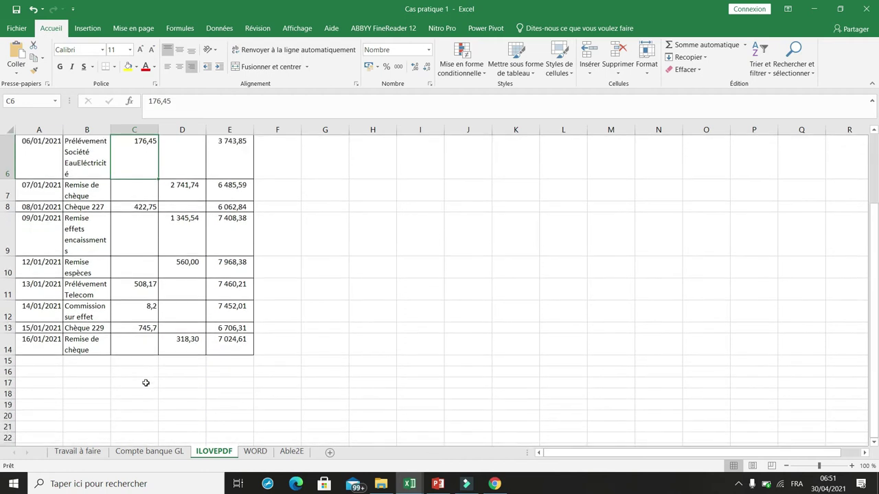
left_click(139, 361)
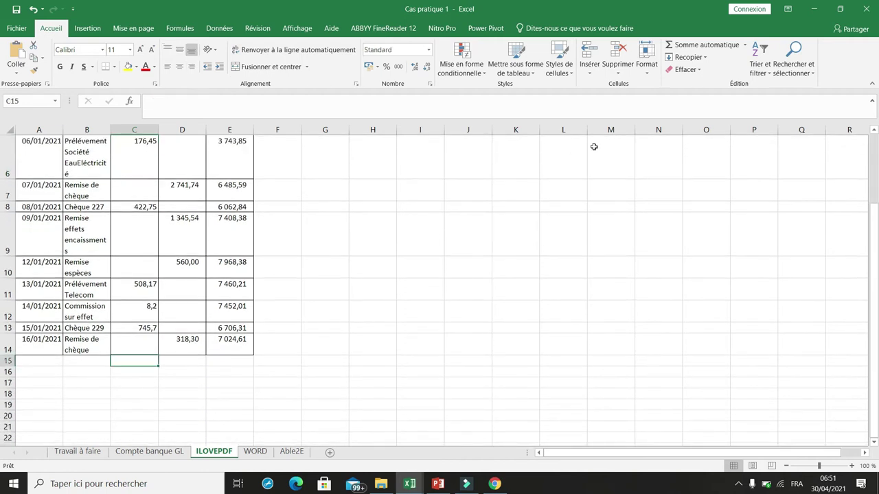
left_click(677, 45)
scroll(158, 179, "up", 2)
left_click_drag(137, 184, 131, 412)
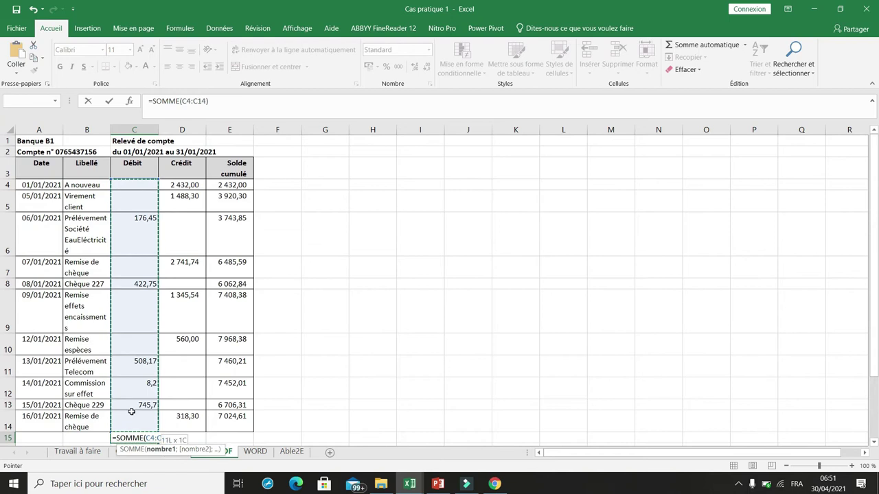
key("Return")
left_click(136, 425)
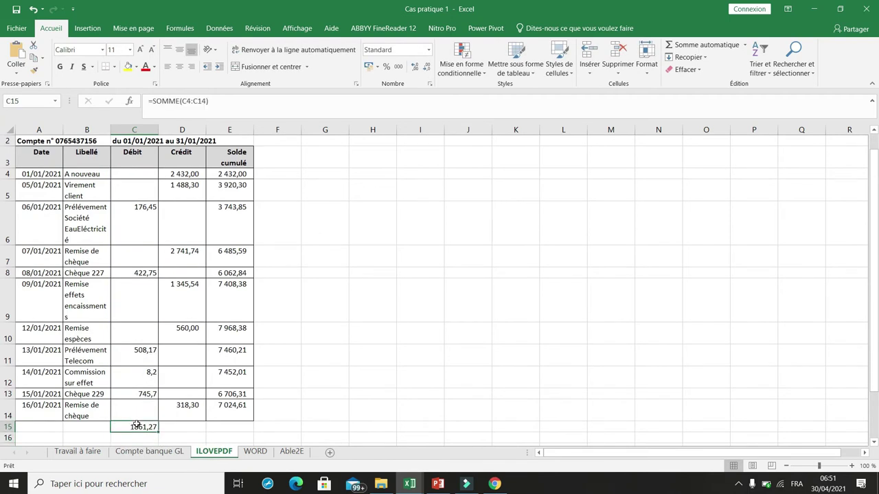
left_click_drag(158, 433, 205, 429)
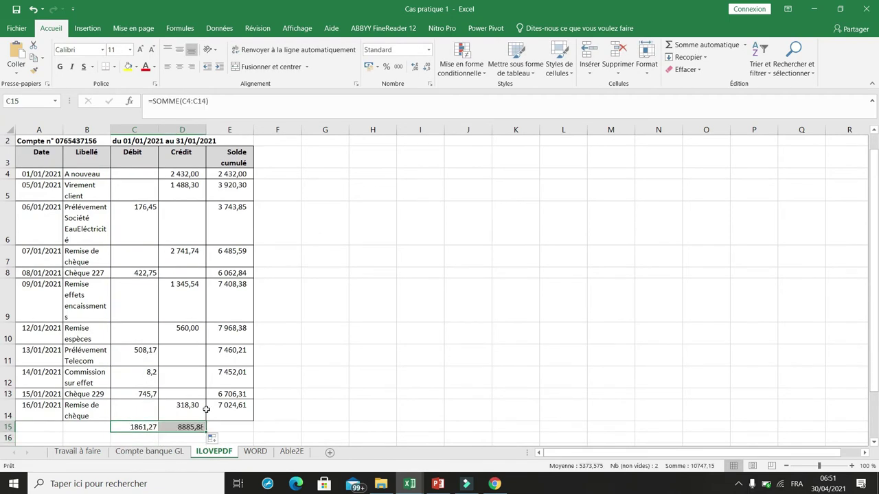
- Calculate the balance in D16 of the ILOVEPDF sheet with the formula =D15-C15
scroll(210, 432, "down", 1)
left_click(186, 394)
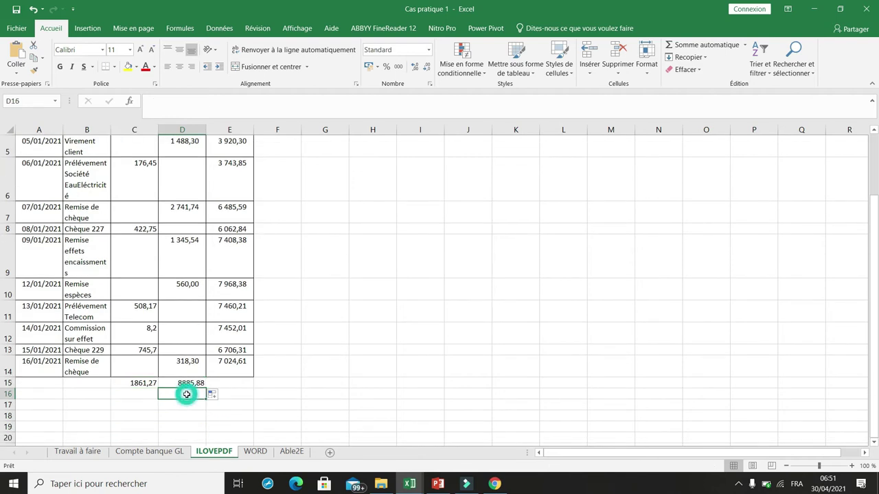
type("=")
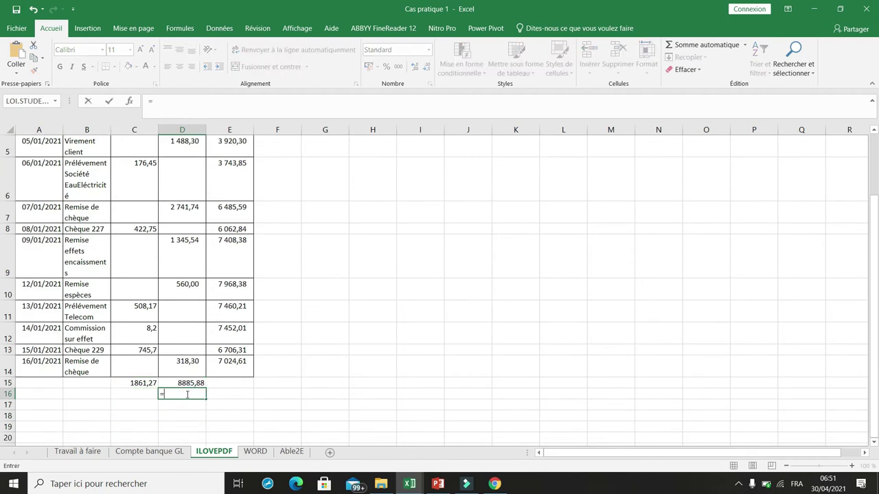
left_click(182, 383)
type("-")
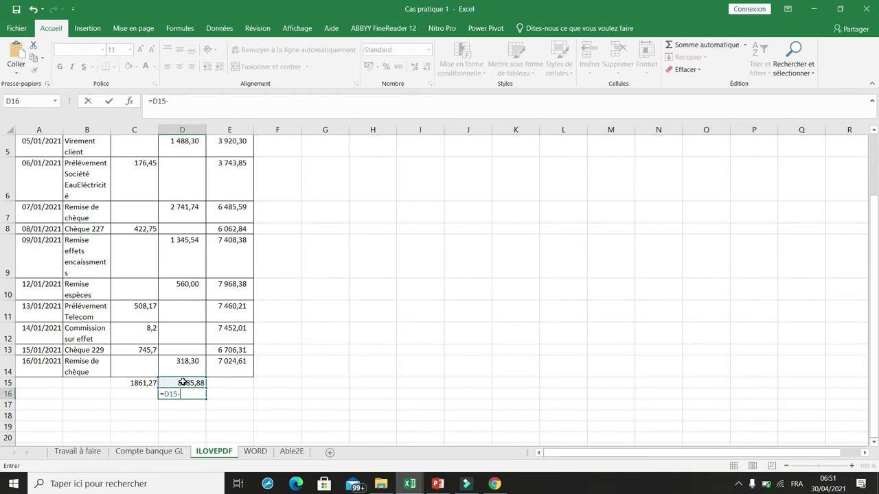
left_click(138, 384)
key("Return")
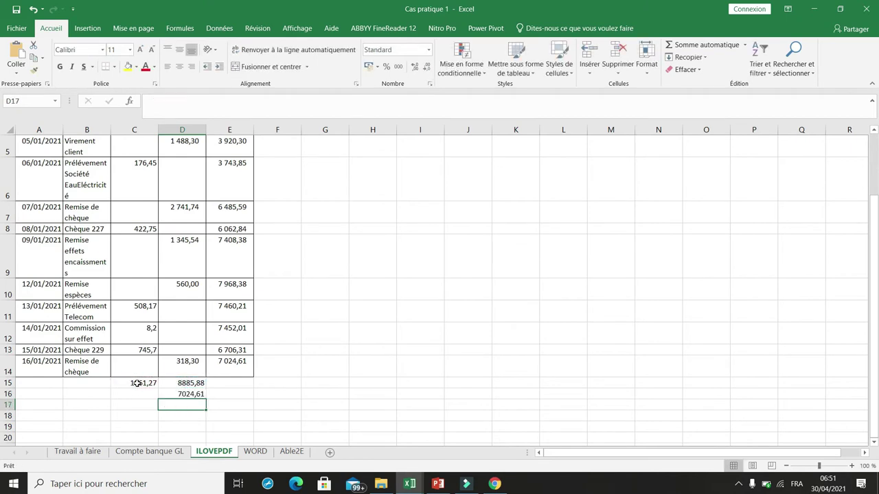
- Format the calculated balance in D16 and the last Solde cumulé value in E14 as bold with a yellow fill
left_click(180, 392)
left_click(60, 67)
left_click(127, 67)
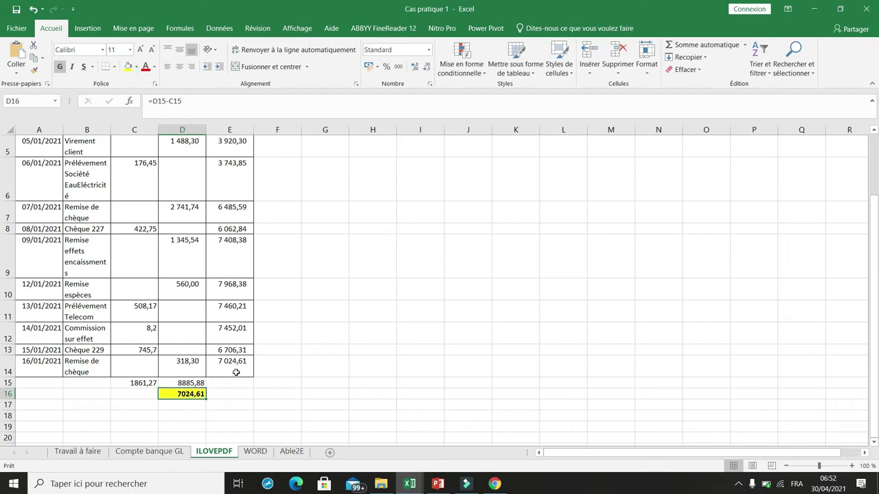
left_click(225, 360)
left_click(127, 66)
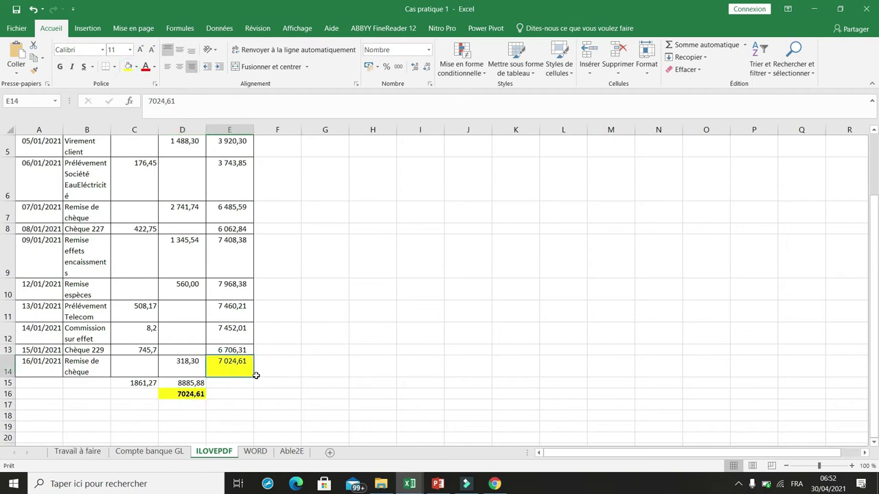
left_click(60, 67)
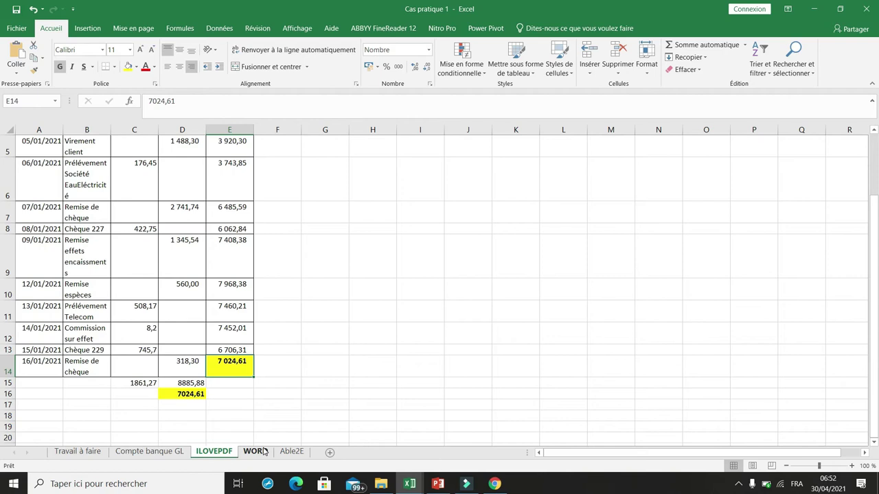
- On the WORD sheet, total the Débit column in C15 with =SOMME(C4:C14) and extend the formula to D15
left_click(264, 451)
scroll(275, 316, "down", 2)
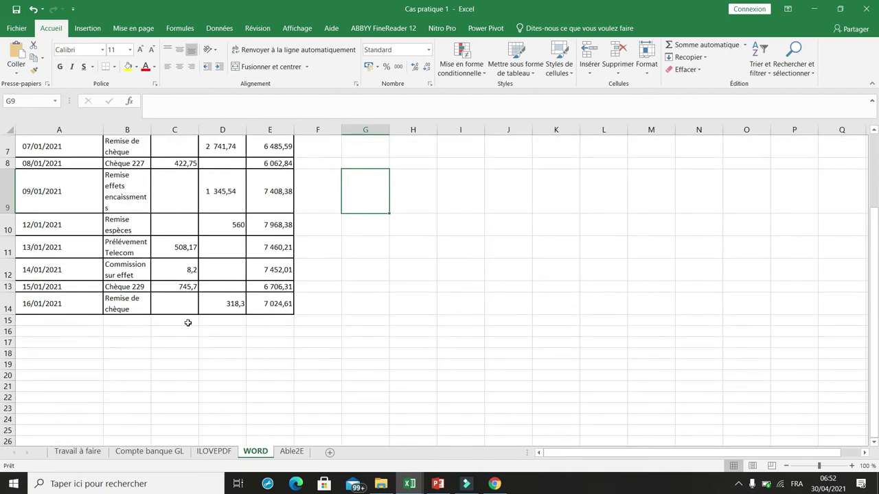
left_click(184, 320)
left_click(693, 44)
scroll(197, 194, "up", 1)
scroll(197, 194, "up", 2)
left_click_drag(181, 186, 177, 401)
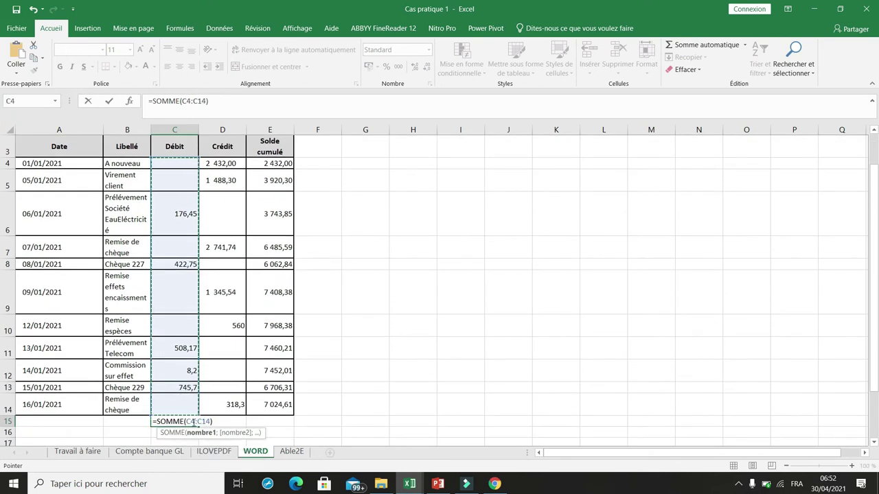
key("Return")
left_click(191, 422)
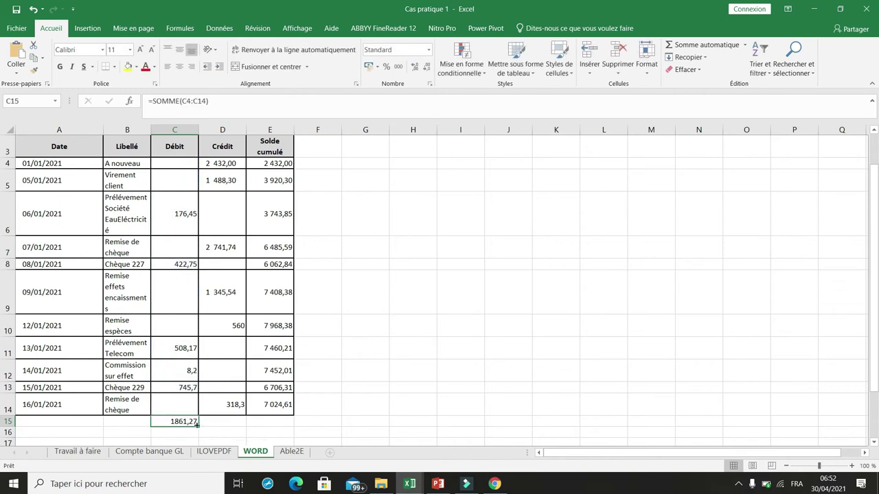
left_click_drag(201, 427, 242, 423)
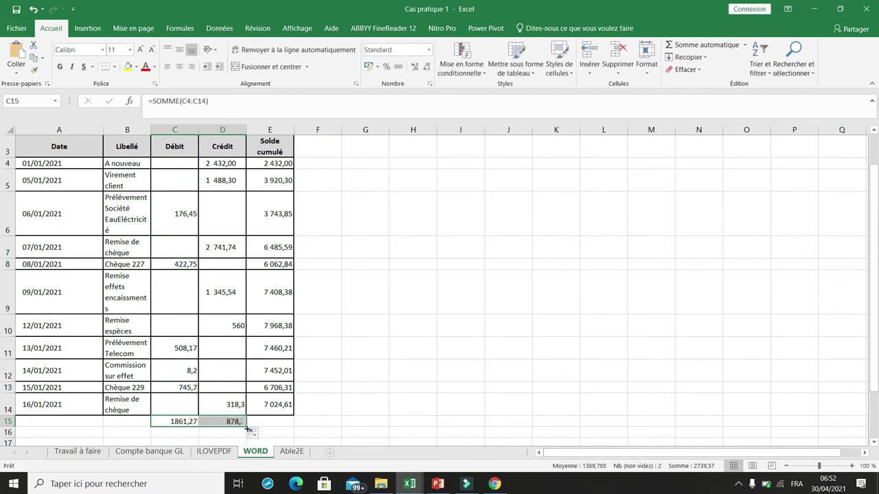
- Examine the Crédit total in D15 and the amounts in D10:D14, D9 and D4 to see which are stored as text
left_click(228, 421)
left_click_drag(817, 469, 828, 469)
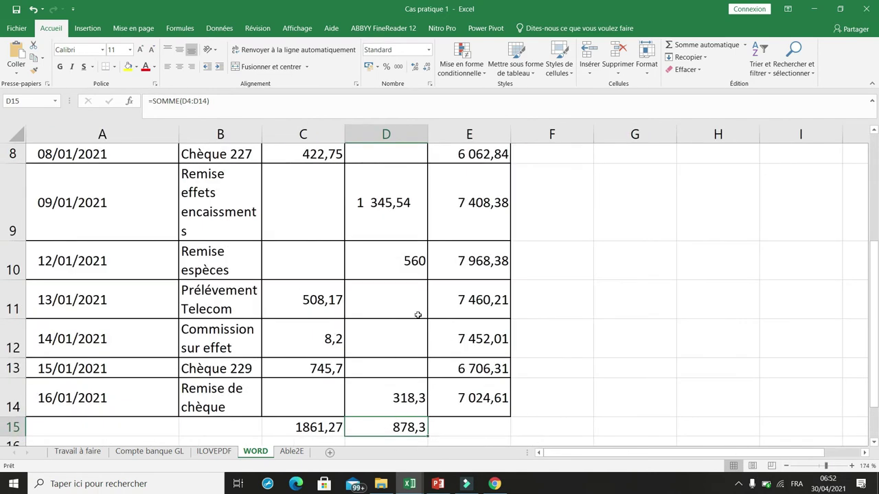
left_click_drag(396, 257, 401, 402)
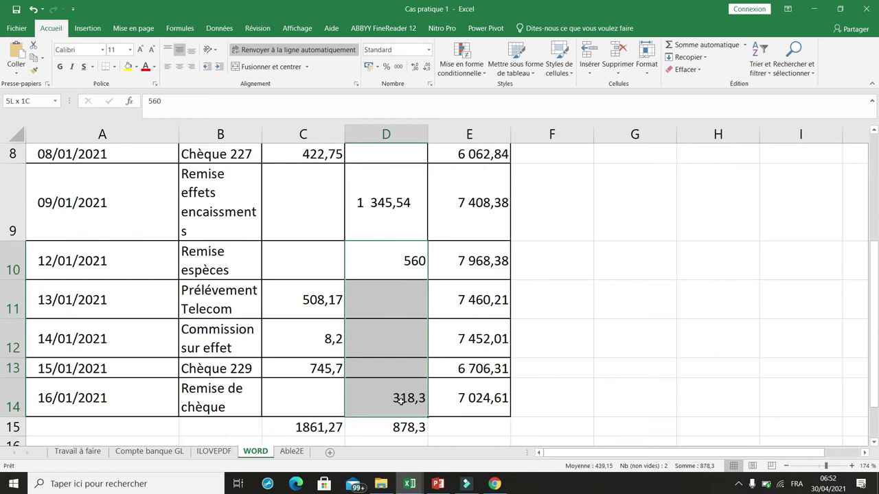
double_click(400, 204)
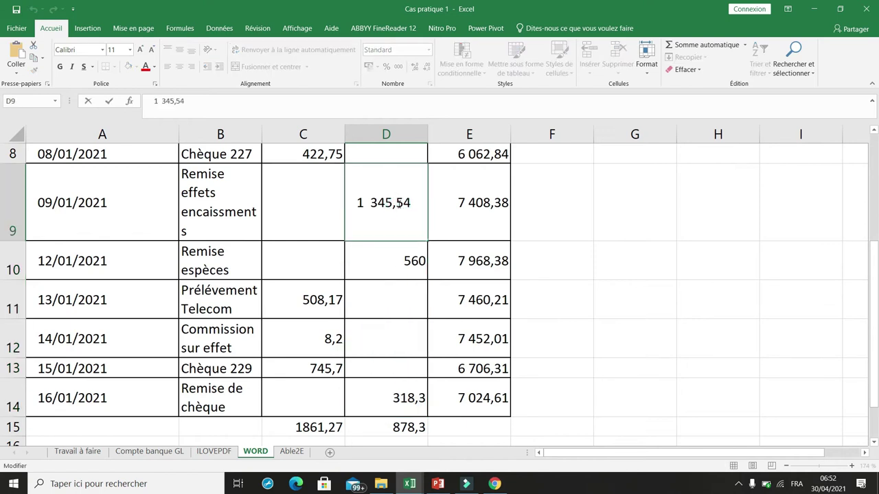
left_click(575, 199)
scroll(575, 199, "up", 3)
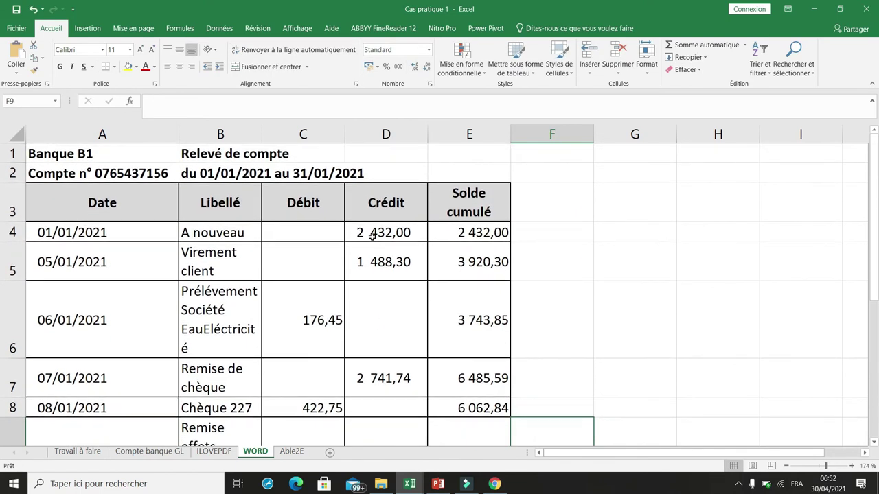
left_click(371, 236)
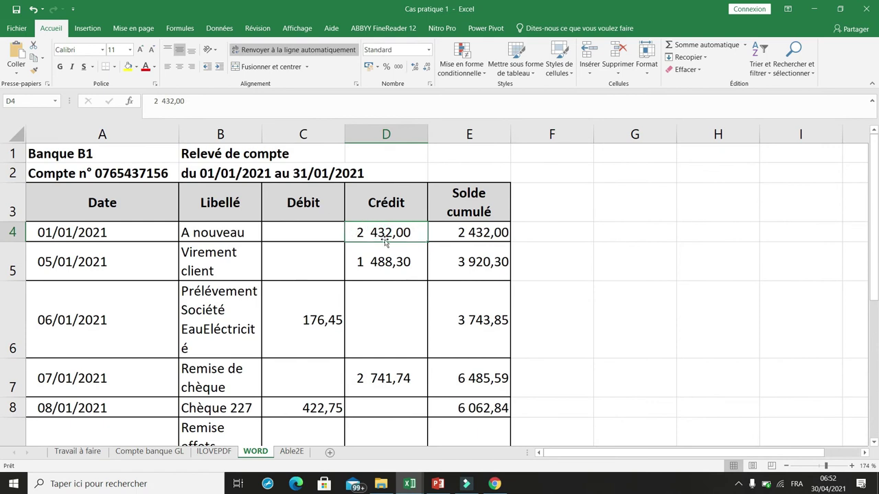
- Enter the formula =SUPPRESPACE(C4) in cell F4 of the WORD sheet
left_click(534, 235)
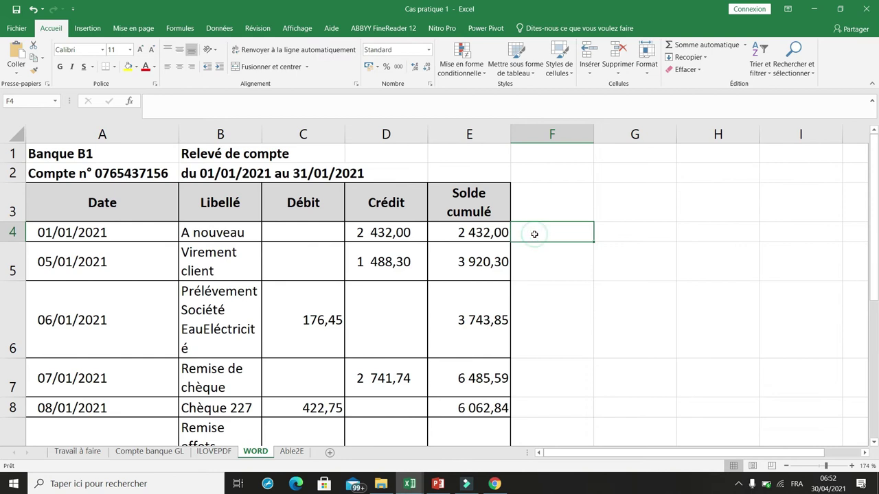
type("=sup")
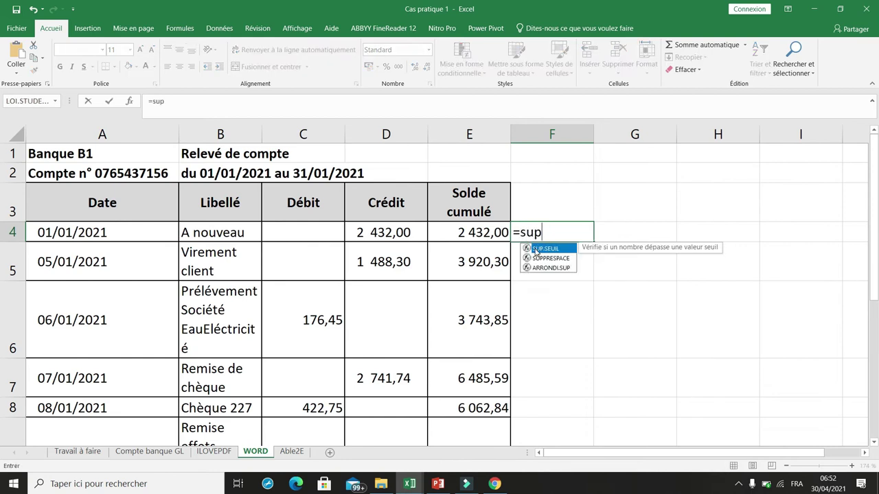
left_click(550, 260)
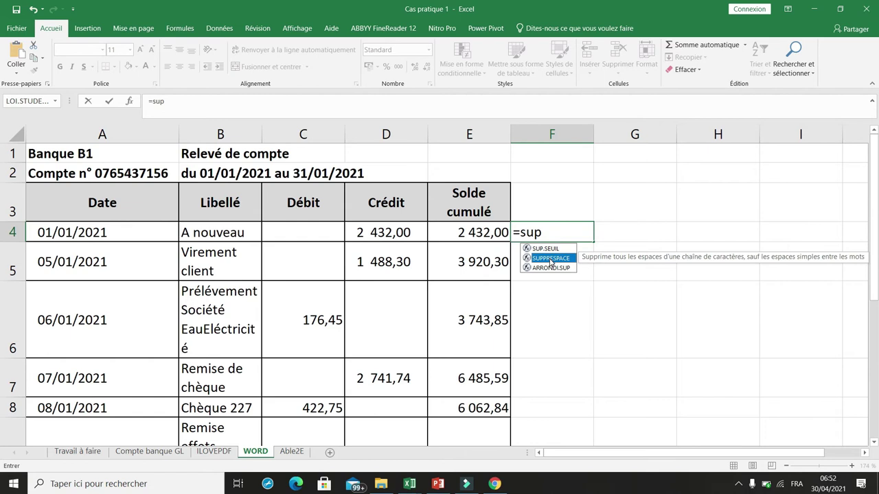
double_click(550, 259)
left_click(311, 230)
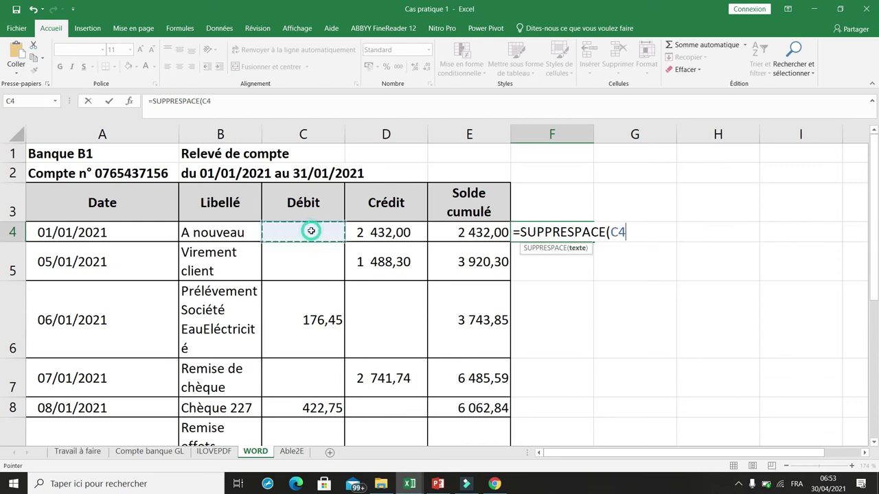
type(")")
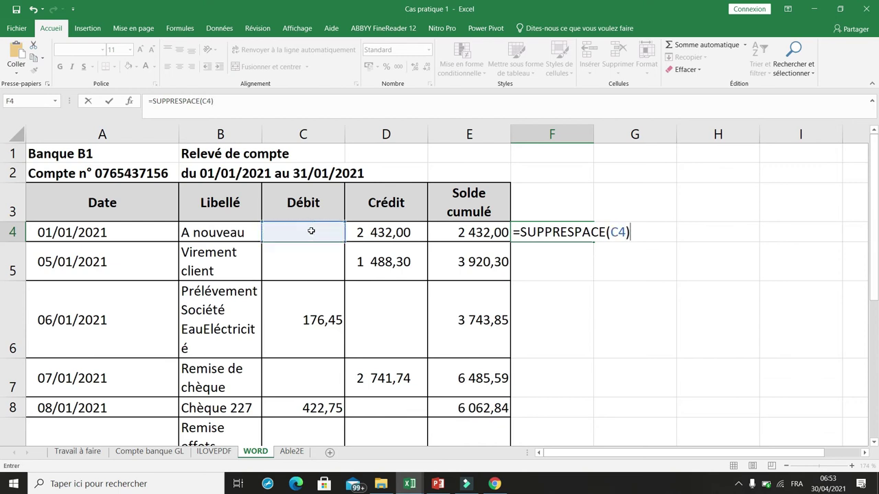
key("Return")
- Extend the SUPPRESPACE formula from F4 across to column G and down to row 14
left_click(572, 232)
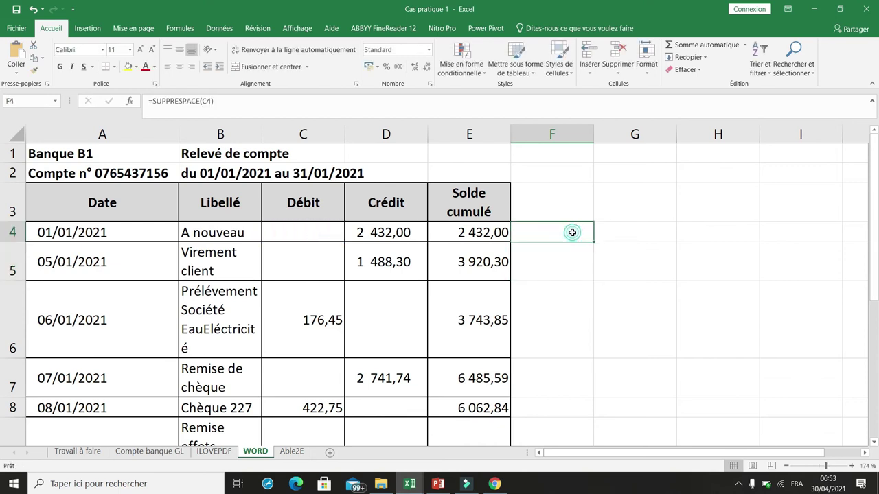
left_click_drag(591, 242, 676, 241)
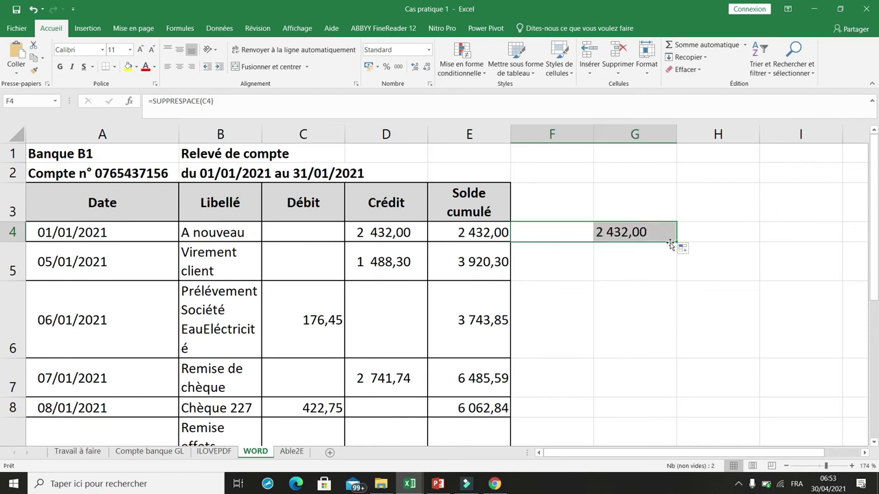
left_click_drag(677, 297, 656, 421)
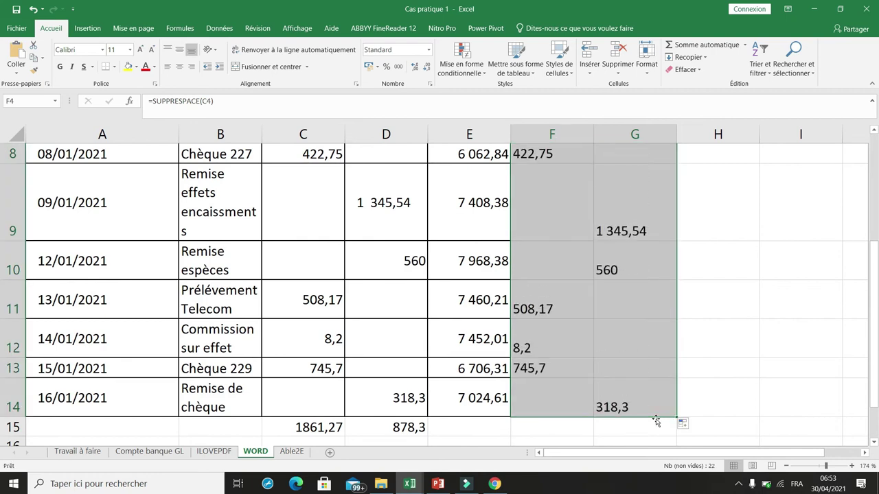
- Copy the SUPPRESPACE results in F4:G14 and paste them as values over the Débit and Crédit amounts from C4
scroll(667, 319, "up", 3)
scroll(670, 317, "up", 2)
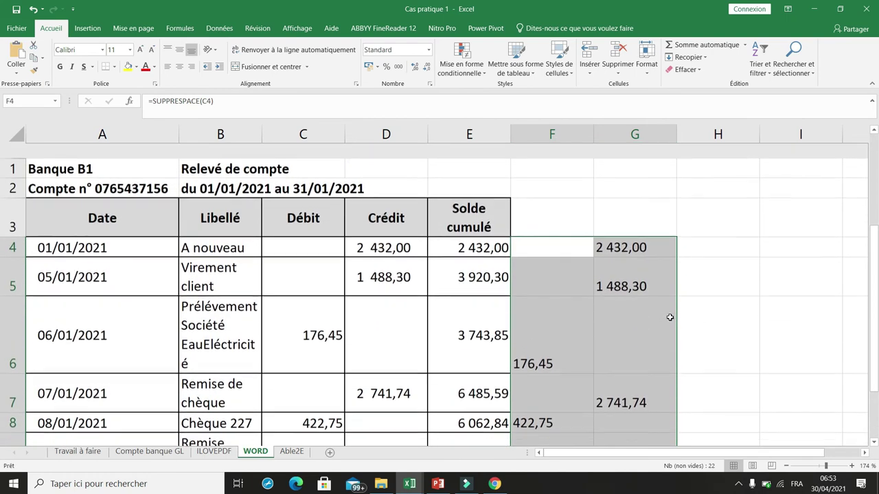
key("ctrl+c")
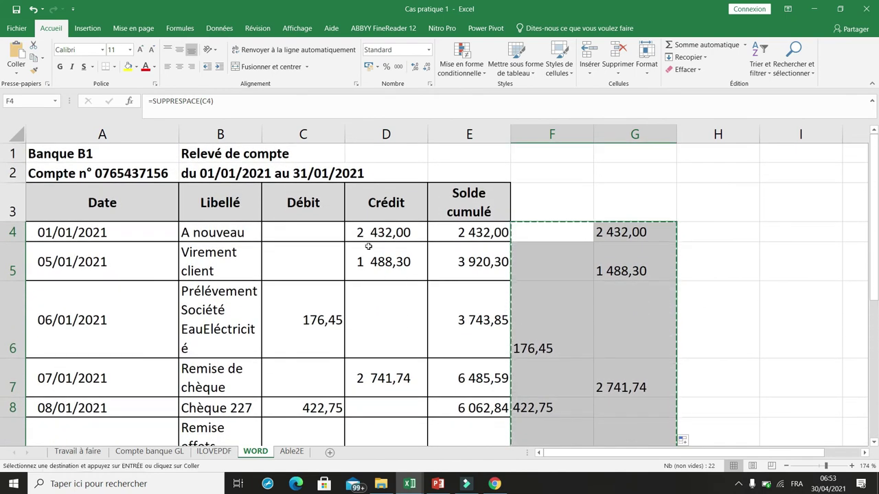
right_click(311, 235)
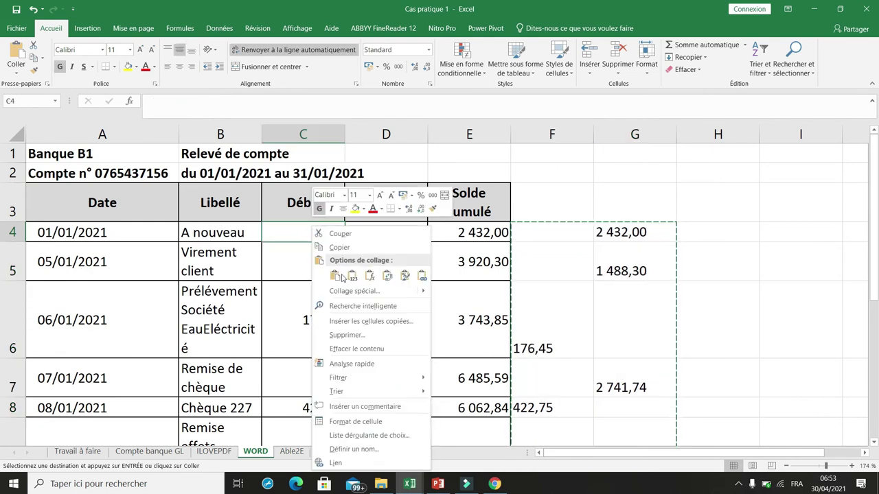
left_click(344, 291)
left_click(212, 246)
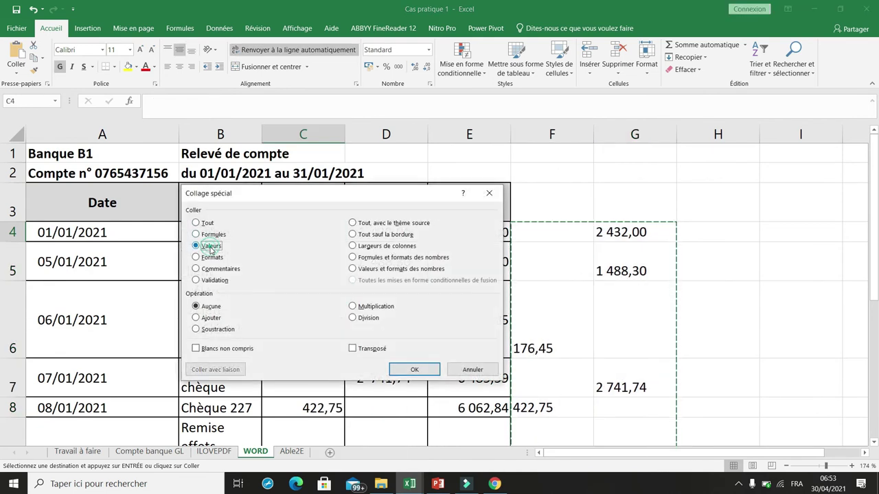
left_click(414, 369)
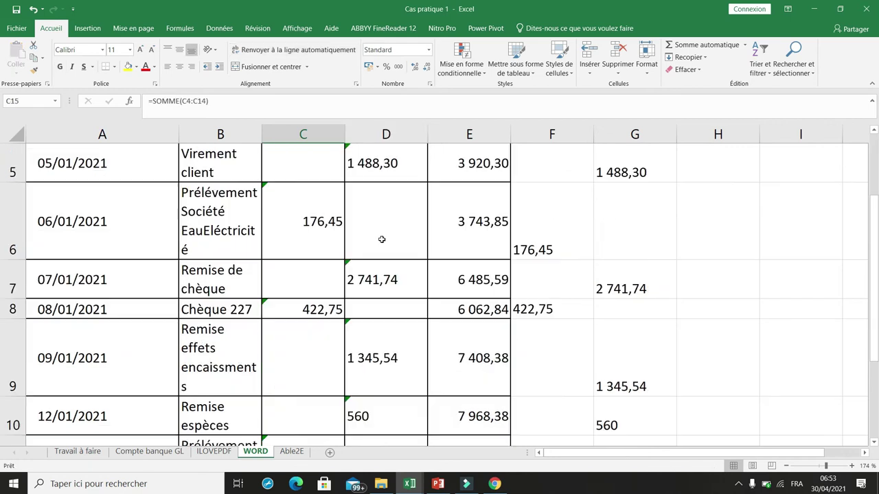
left_click(358, 174)
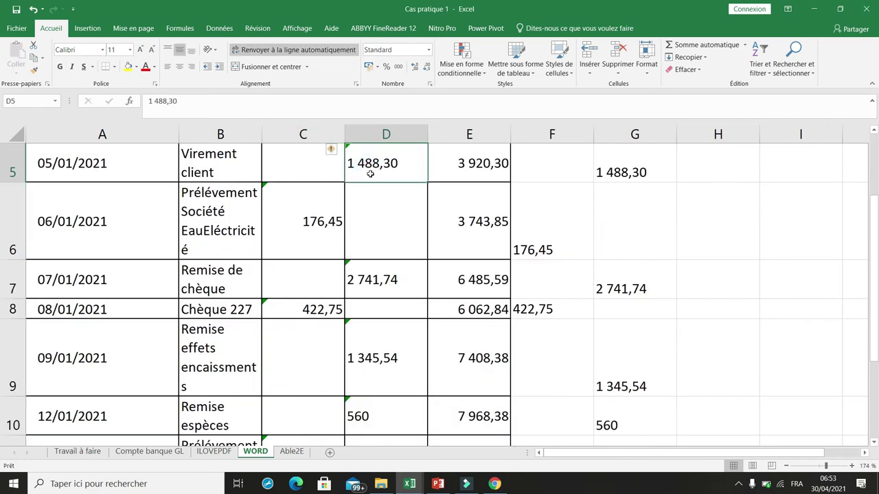
- Delete the helper columns F and G from the WORD sheet
scroll(595, 233, "up", 2)
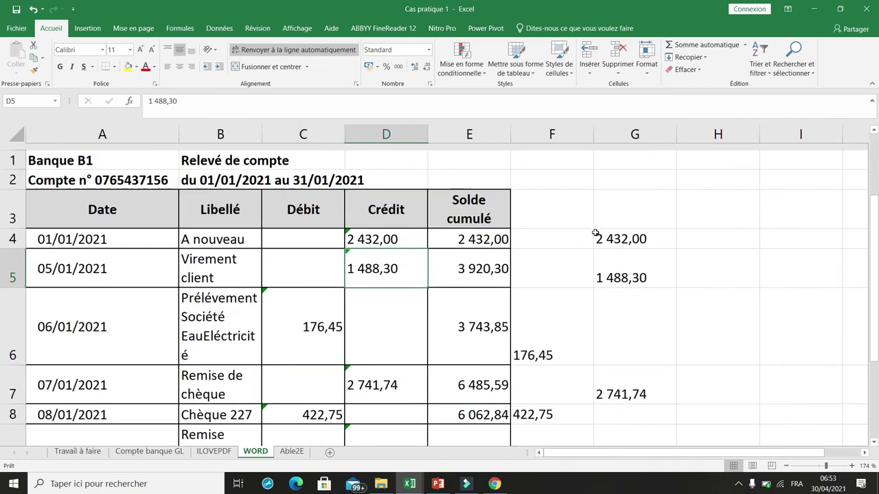
left_click_drag(551, 134, 635, 135)
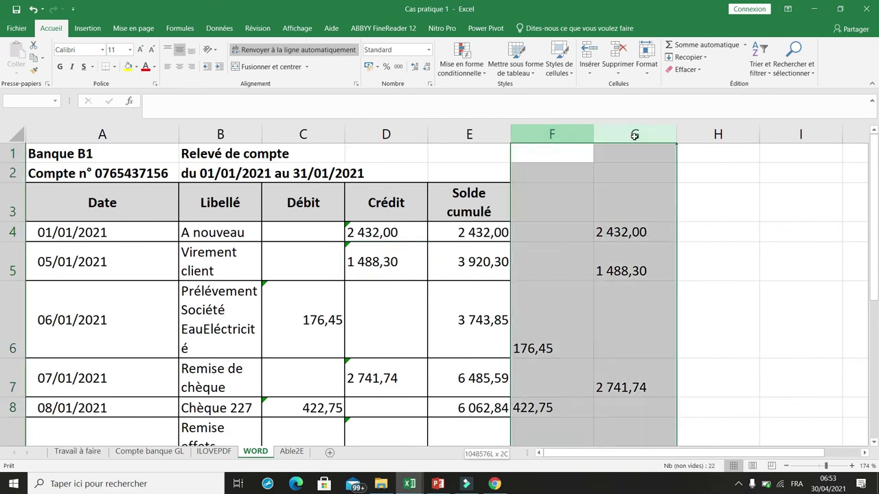
right_click(608, 194)
left_click(639, 289)
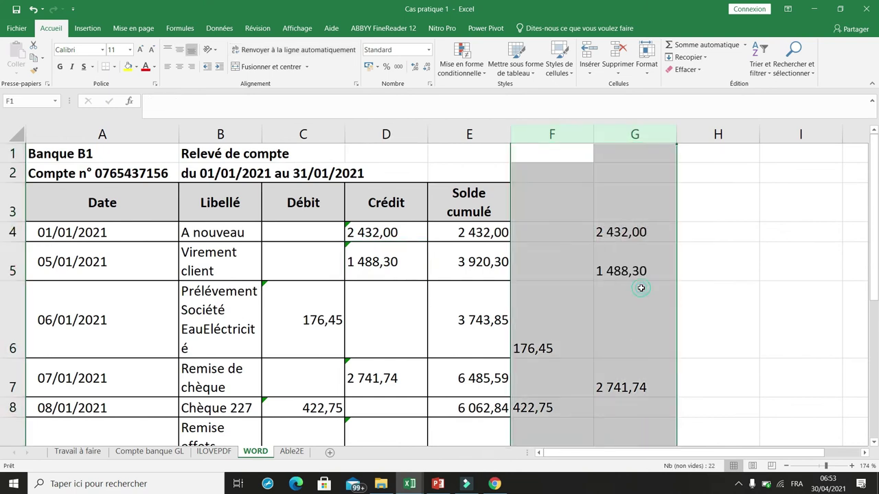
- Enter =CNUM(C4) in F4 and extend the formula across to column G and down to row 14
left_click(548, 233)
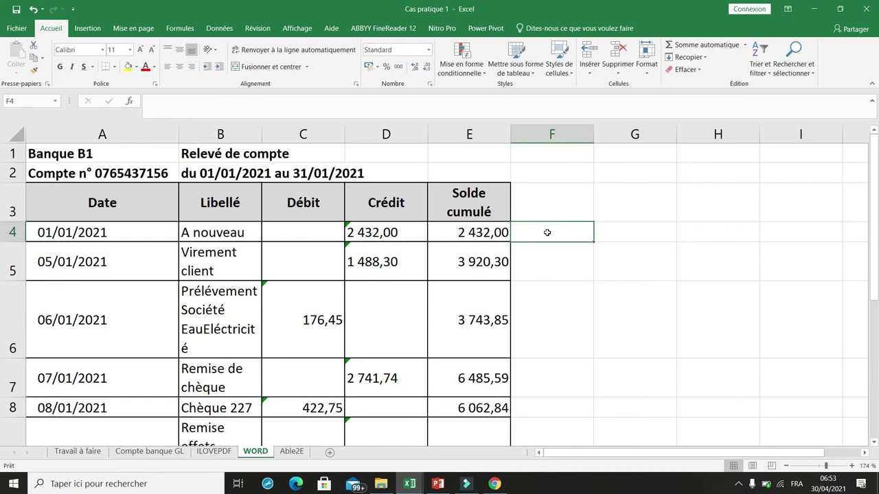
type("=cn")
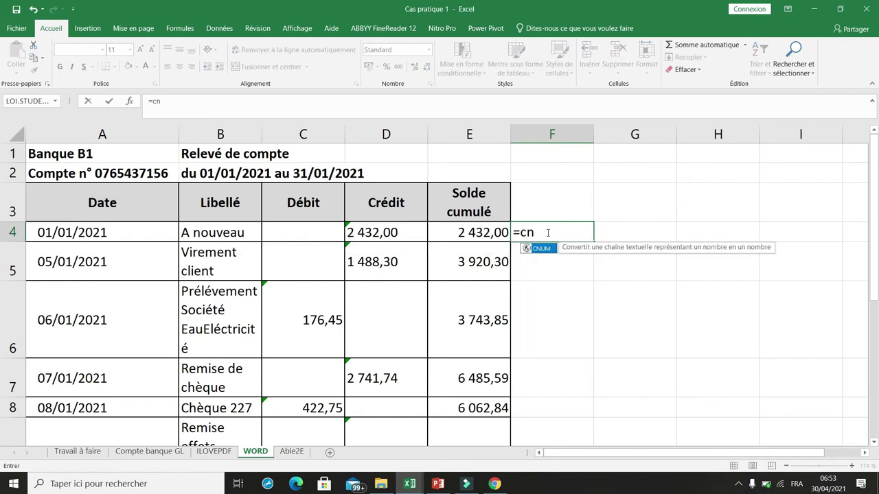
type("um(")
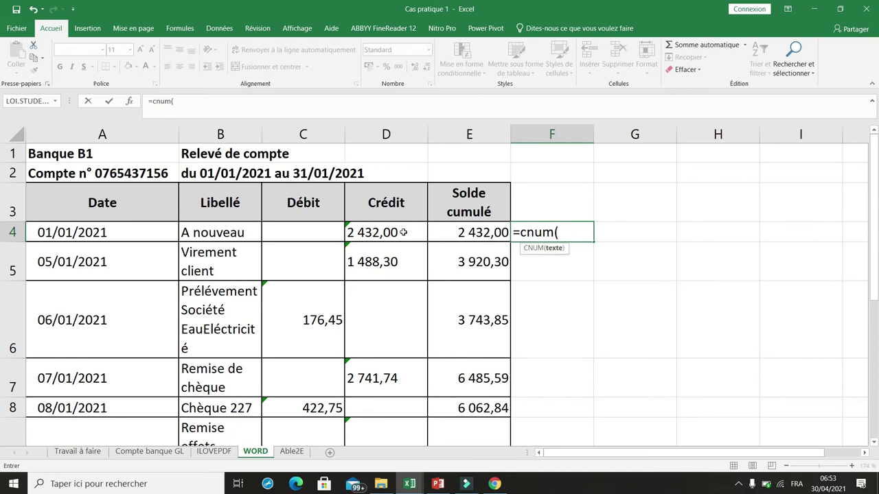
left_click(309, 230)
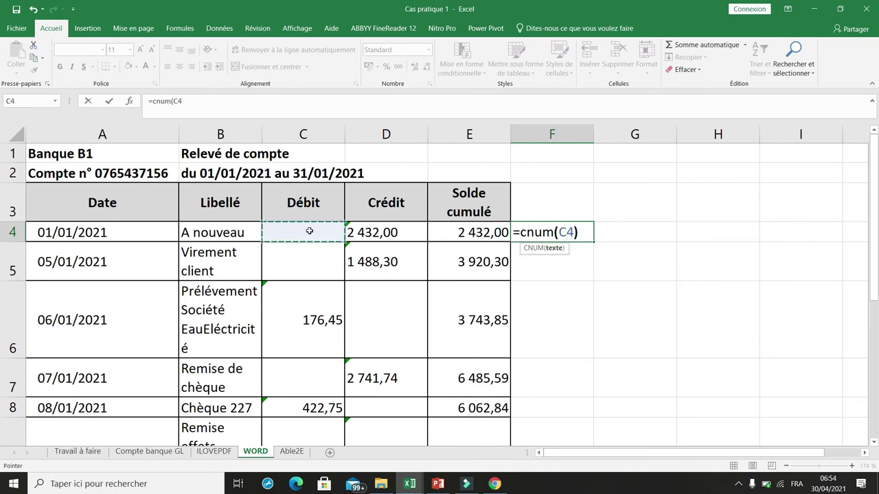
key("Return")
key("Up")
left_click_drag(594, 242, 678, 316)
scroll(678, 316, "up", 3)
- Copy the CNUM results in F4:G14 and paste them as values over the Débit and Crédit amounts from C4
key("ctrl+c")
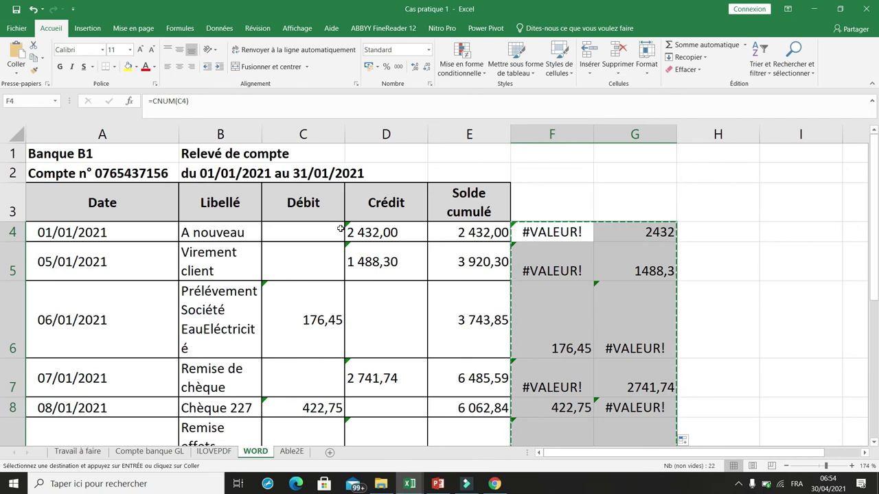
left_click(315, 233)
right_click(316, 235)
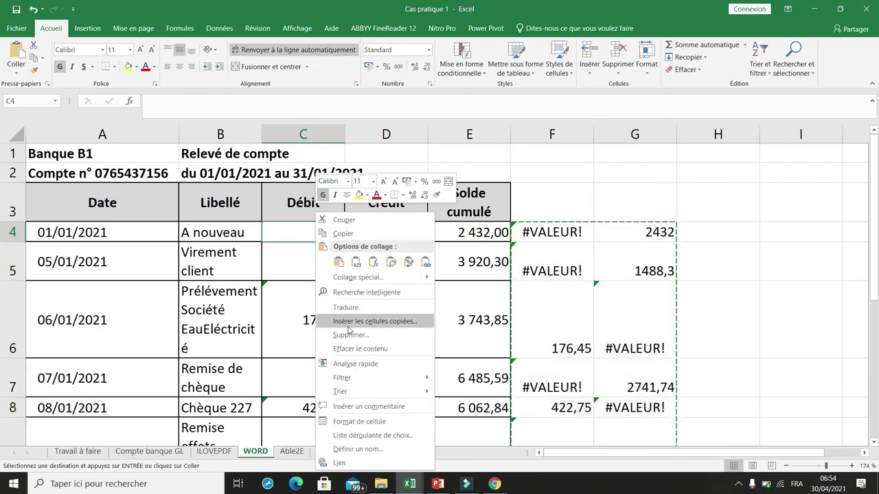
left_click(357, 277)
left_click(228, 232)
left_click(423, 355)
key("Escape")
left_click(388, 313)
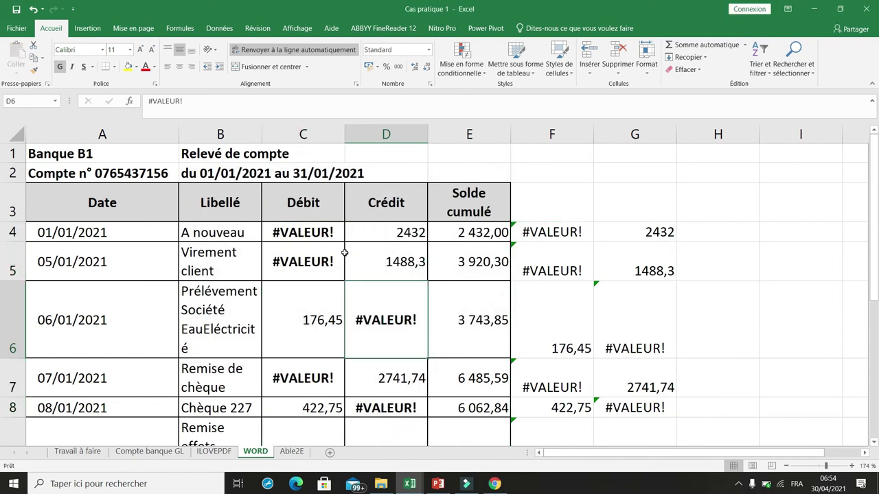
- Replace every #VALEUR! entry in columns C and D with nothing
left_click(306, 235)
left_click_drag(195, 101, 148, 101)
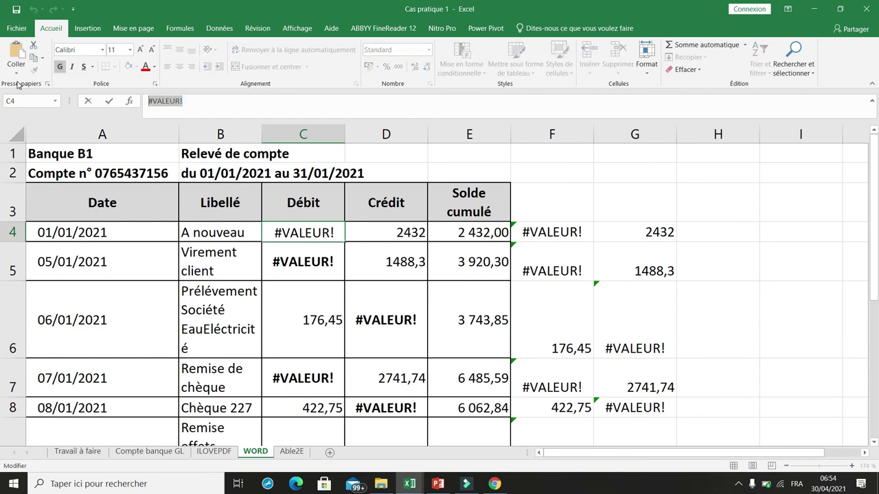
key("Escape")
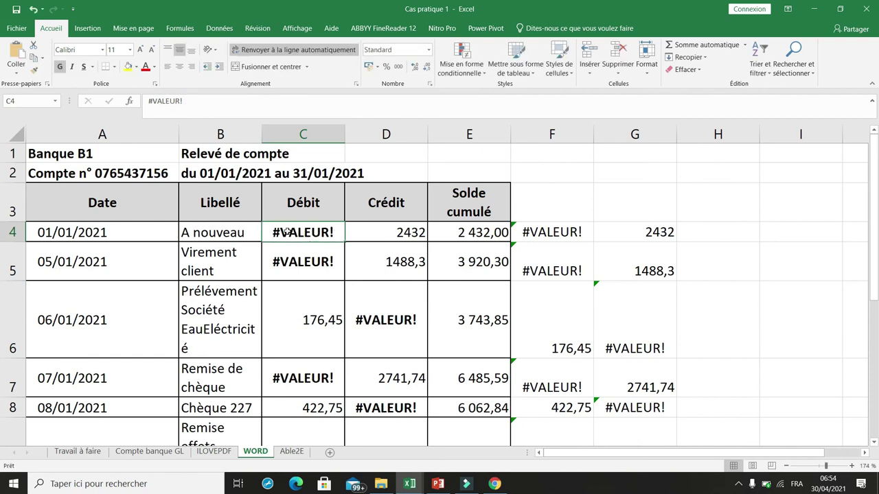
left_click_drag(316, 134, 385, 134)
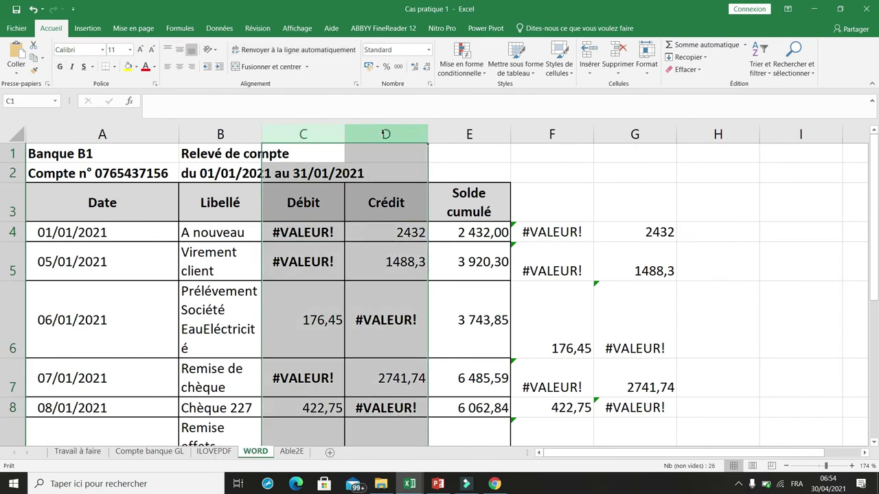
key("ctrl+f")
left_click(307, 224)
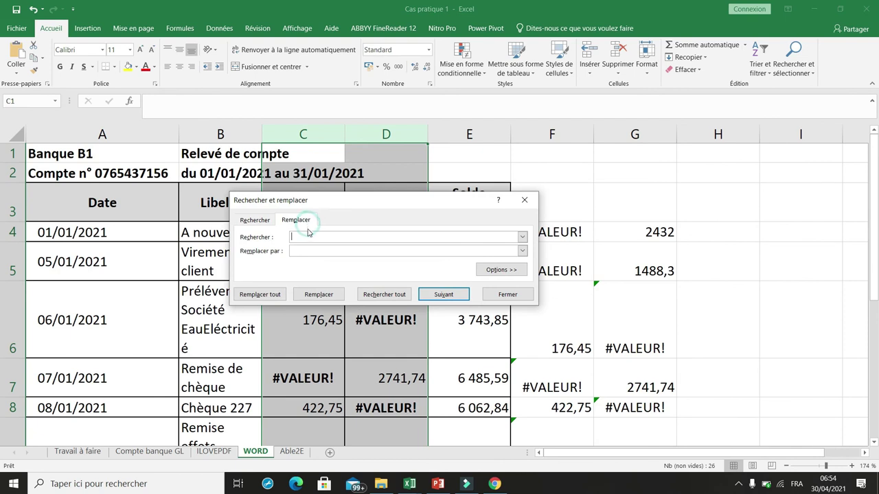
key("ctrl+v")
left_click(322, 250)
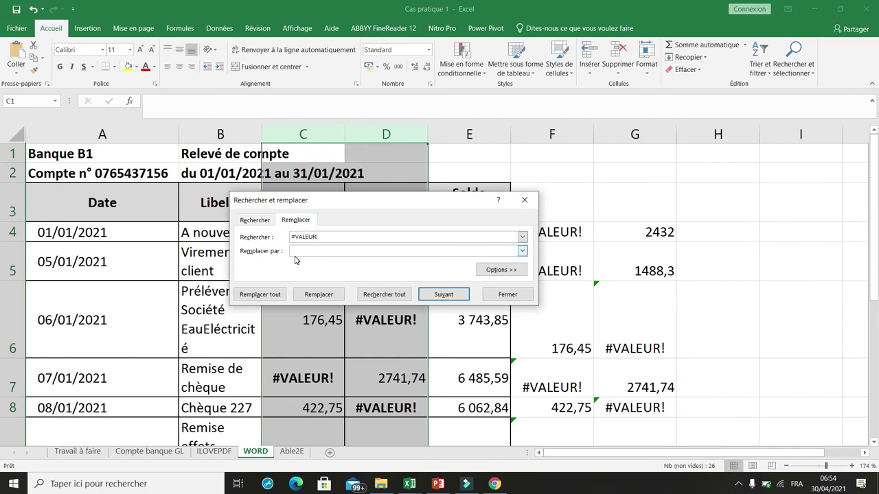
left_click(258, 301)
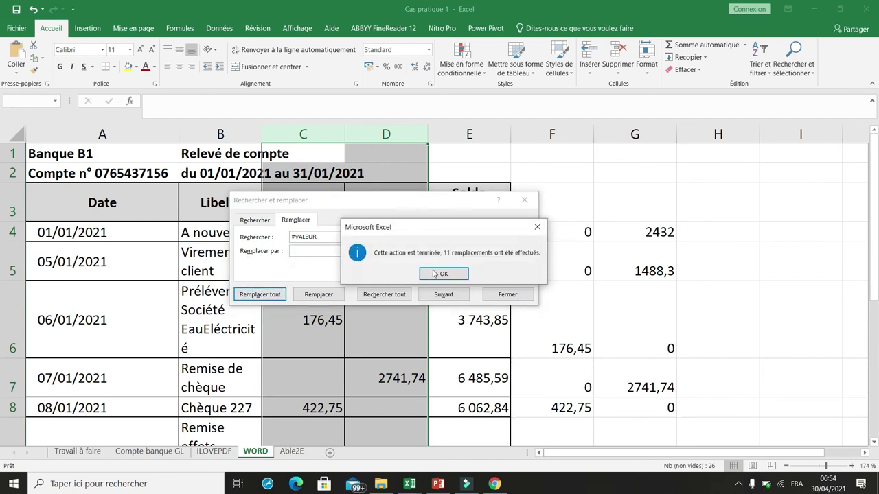
left_click(446, 274)
left_click(525, 200)
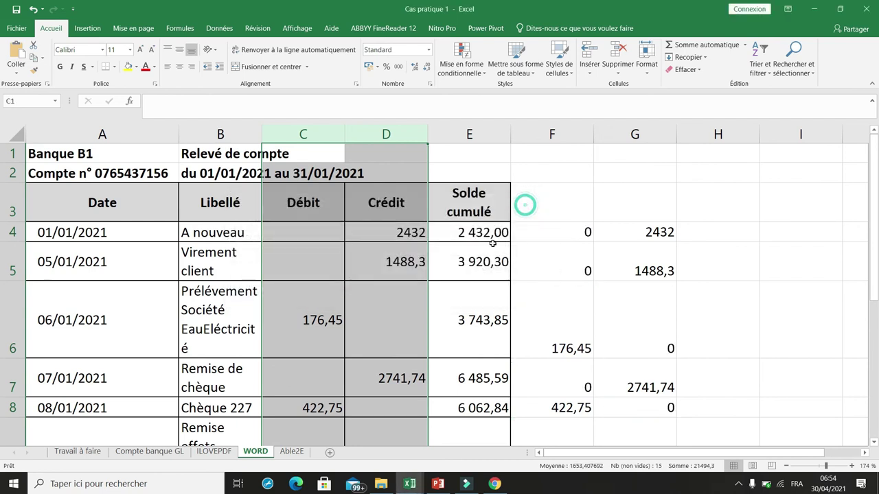
- Calculate the final balance in D16 of the WORD sheet with =D15-C15
left_click(528, 232)
scroll(528, 232, "down", 4)
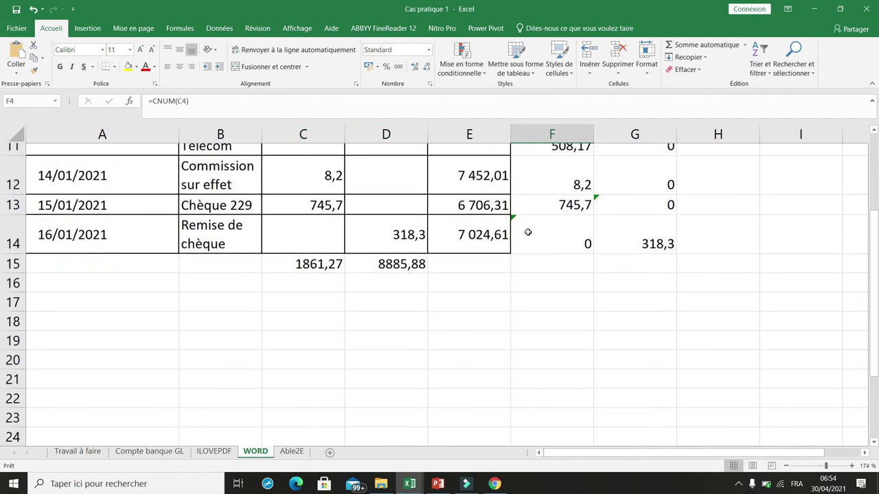
left_click(372, 272)
type("=")
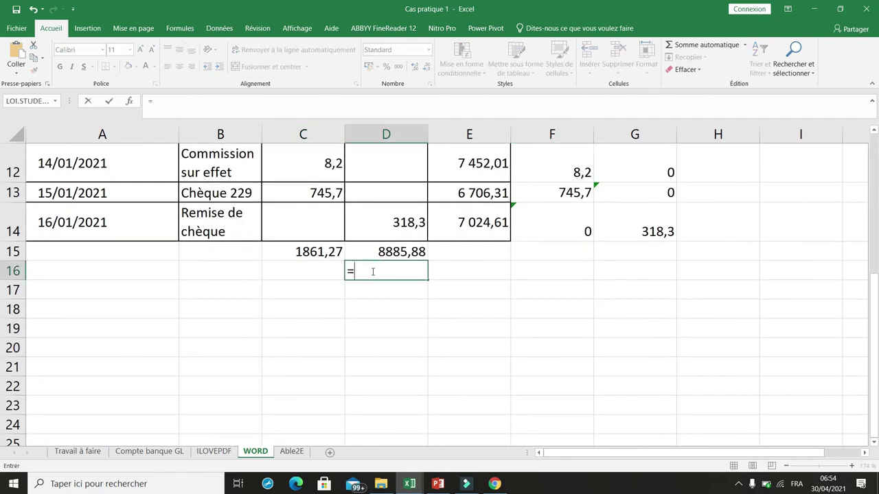
left_click(391, 252)
type("-")
left_click(318, 252)
key("Return")
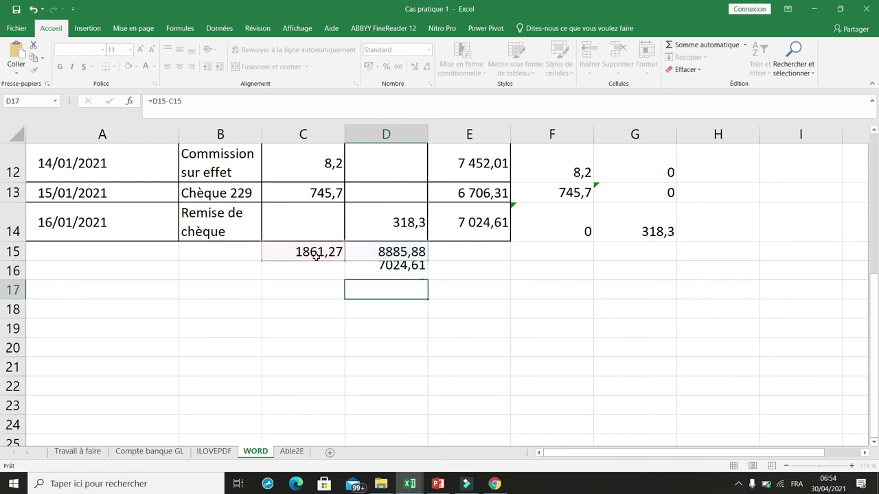
key("Up")
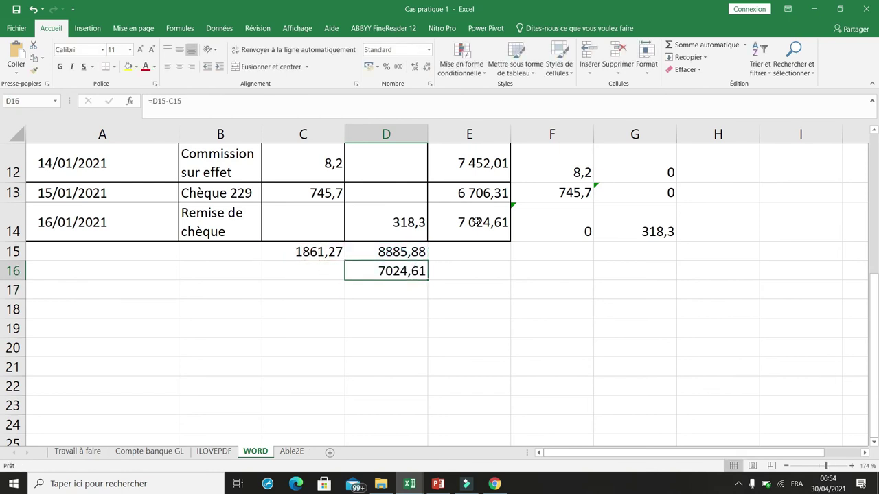
scroll(476, 221, "up", 3)
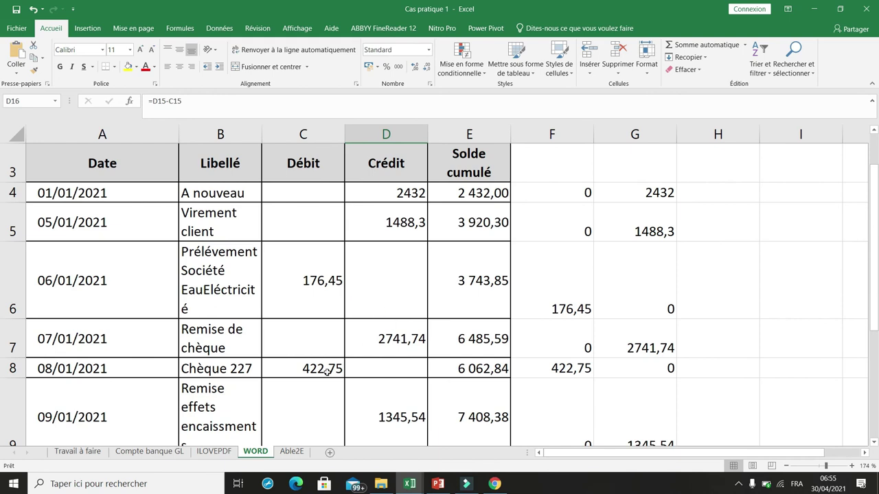
- On the Able2E sheet, total the Débit column in C15 with =SOMME(C4:C14) and extend the formula to D15
left_click(291, 451)
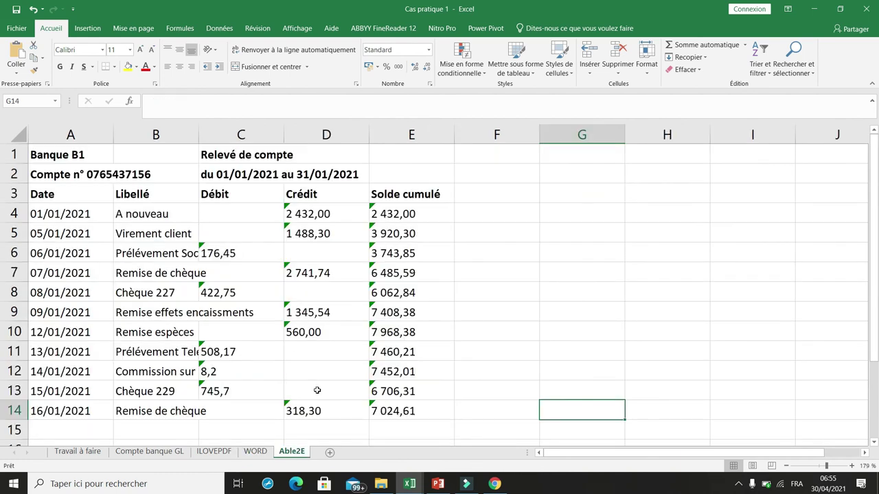
left_click(233, 431)
left_click(682, 45)
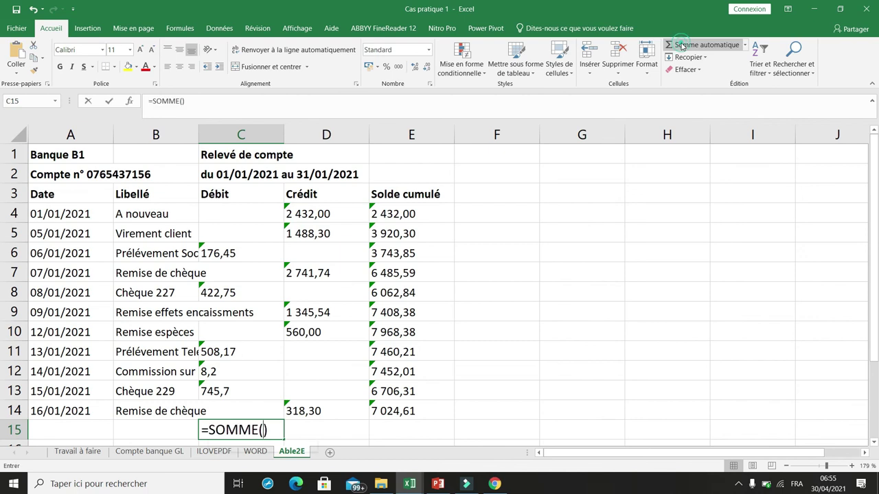
left_click_drag(255, 210, 350, 416)
key("Return")
left_click(278, 410)
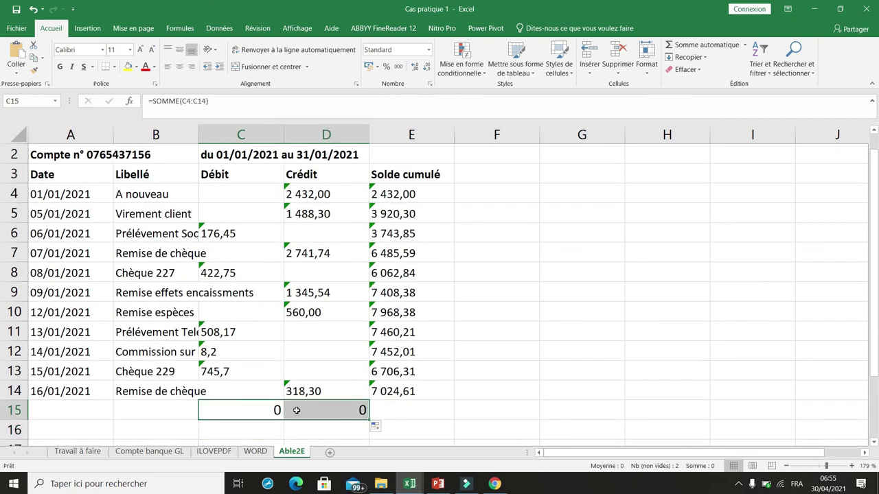
left_click(215, 230)
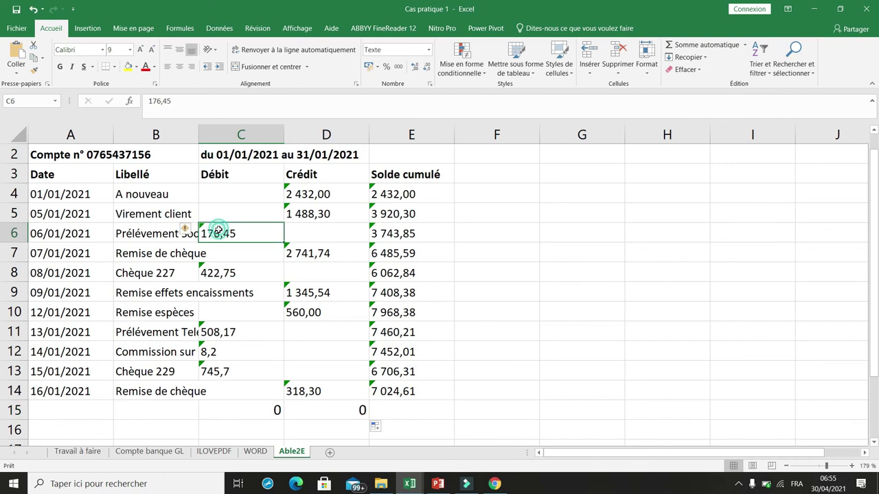
- Enter =CNUM(C4) in F4 of the Able2E sheet and extend the formula across to column G and down to row 14
left_click(473, 195)
type("=cnum(")
left_click(270, 194)
key("Return")
left_click(522, 195)
left_click_drag(539, 201, 609, 199)
left_click_drag(624, 202, 584, 392)
- Copy the converted amounts in F4:G14 and paste them as values only over the Débit and Crédit columns starting at C4
key("ctrl+c")
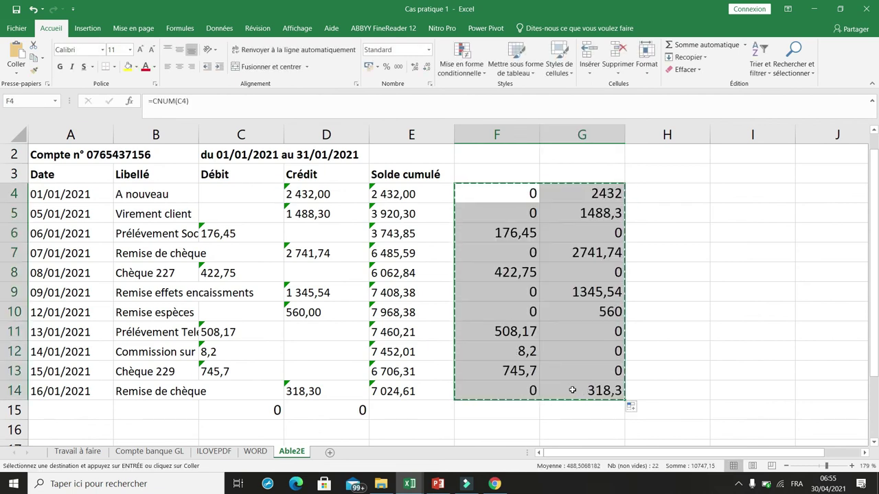
left_click(231, 195)
right_click(231, 195)
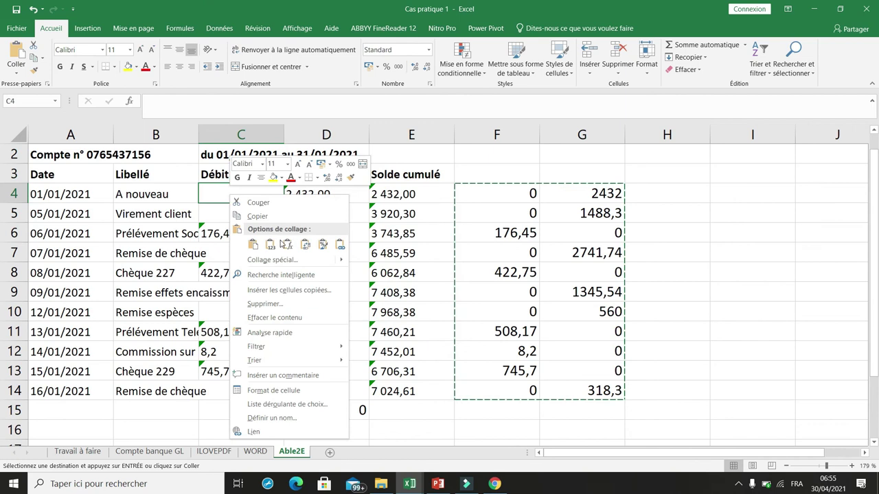
left_click(272, 260)
left_click(141, 213)
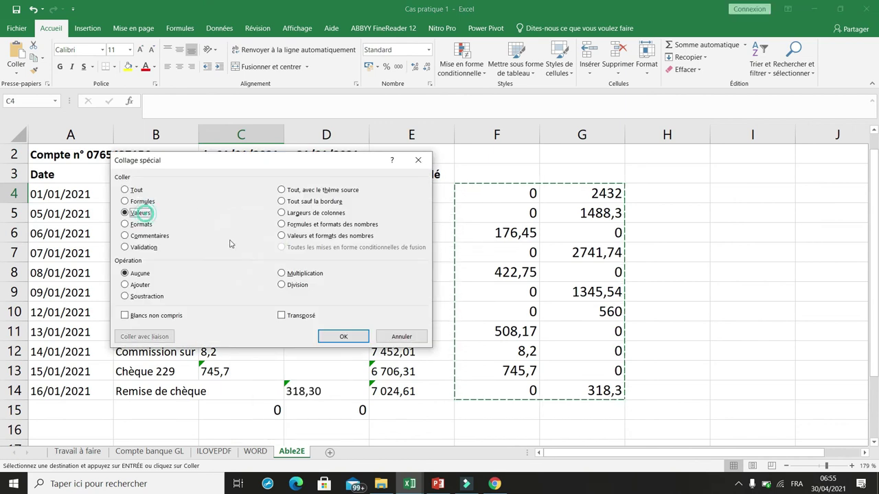
left_click(343, 337)
- Try calculating the final balance in D16 with =D15-C15 and undo the entry
left_click(320, 426)
type("=")
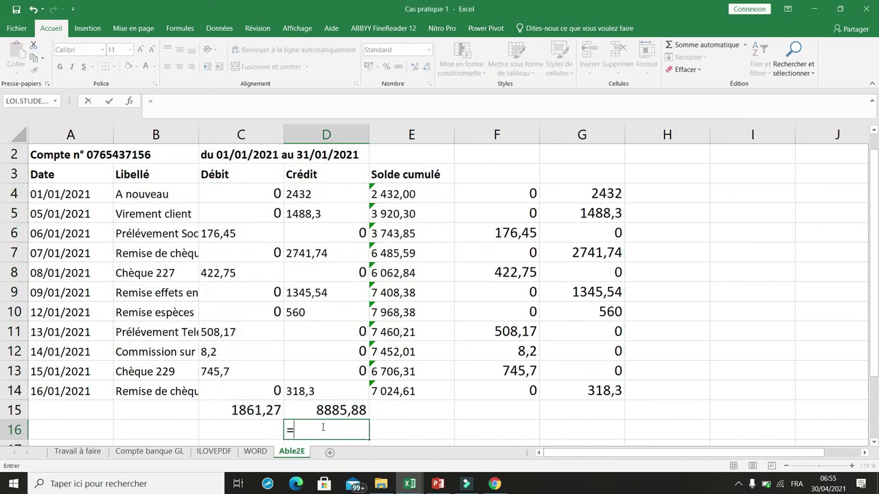
left_click(314, 410)
type("-")
left_click(258, 410)
key("Return")
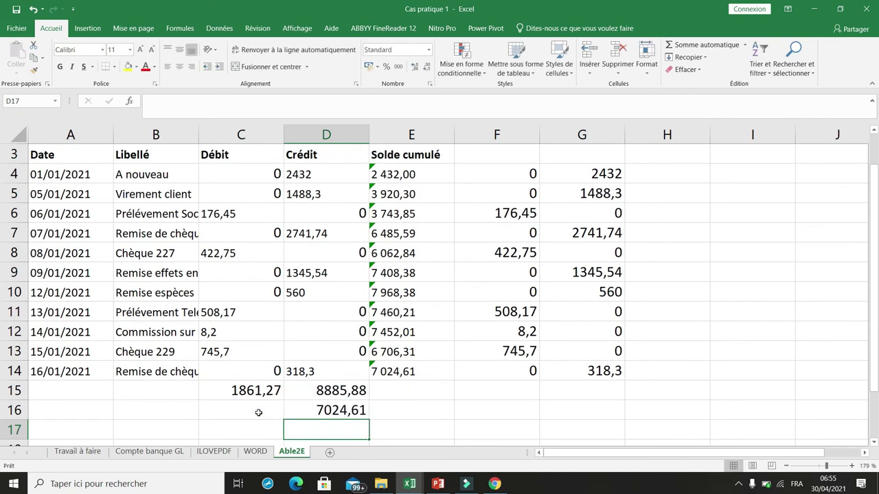
key("ctrl+z")
left_click(259, 405)
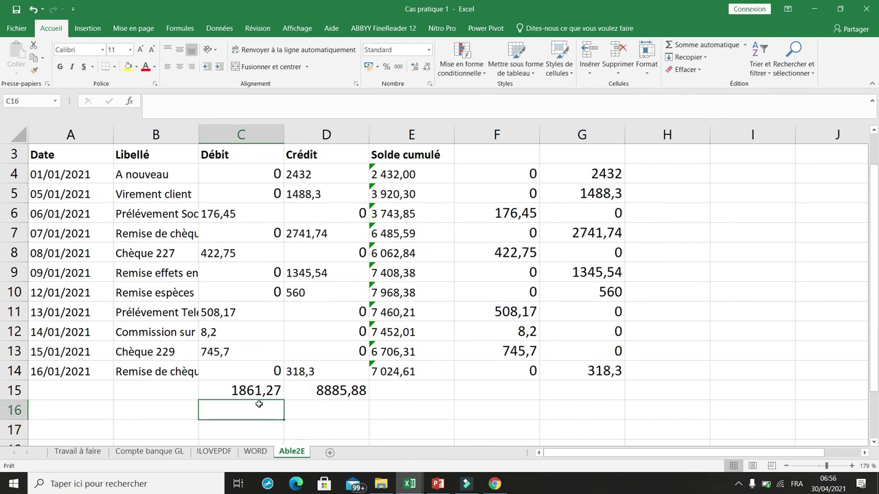
type("=")
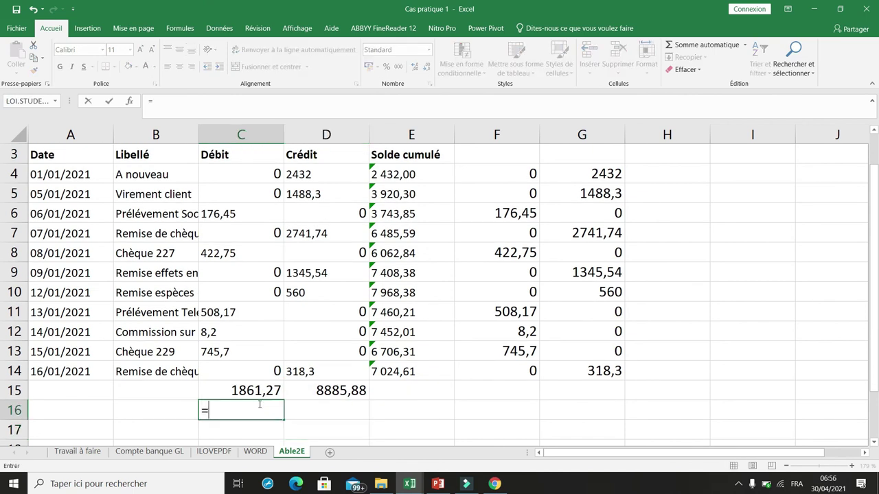
left_click(337, 390)
type("-")
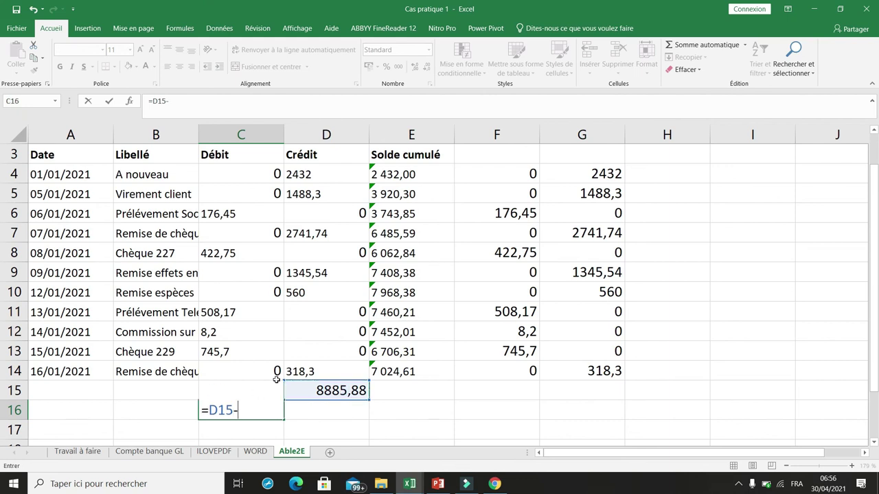
key("Escape")
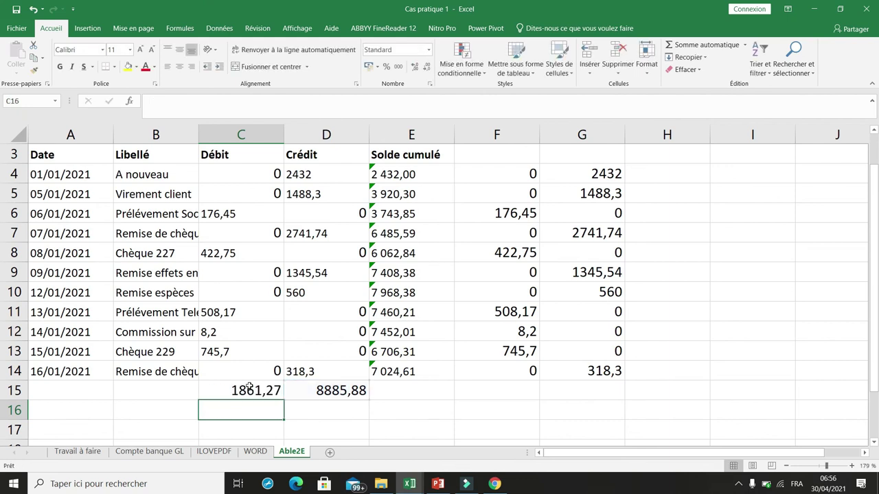
- Calculate the final balance in C16 of the Able2E sheet with =D15-C15
type("=")
left_click(327, 396)
type("-")
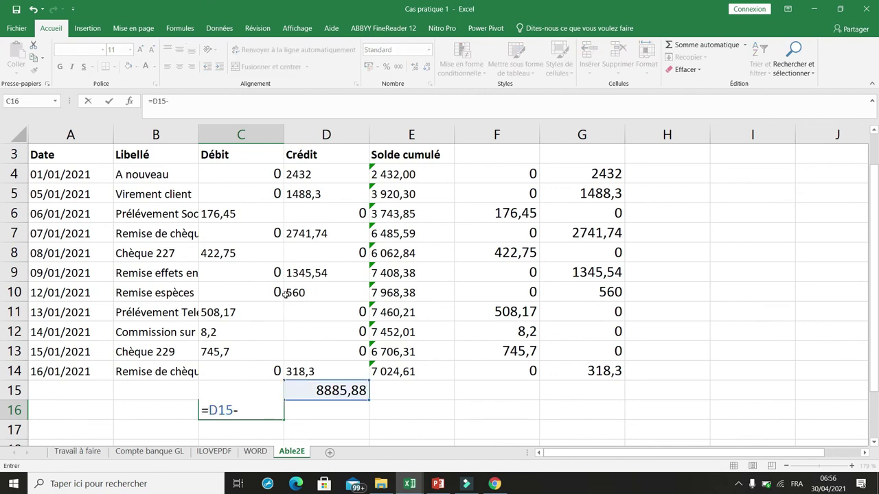
type("C")
key("Escape")
type("15")
key("Return")
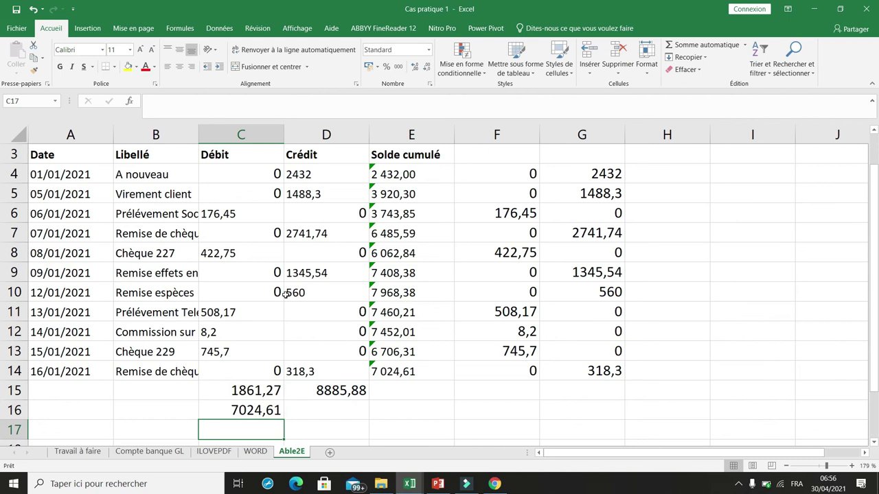
left_click(347, 375)
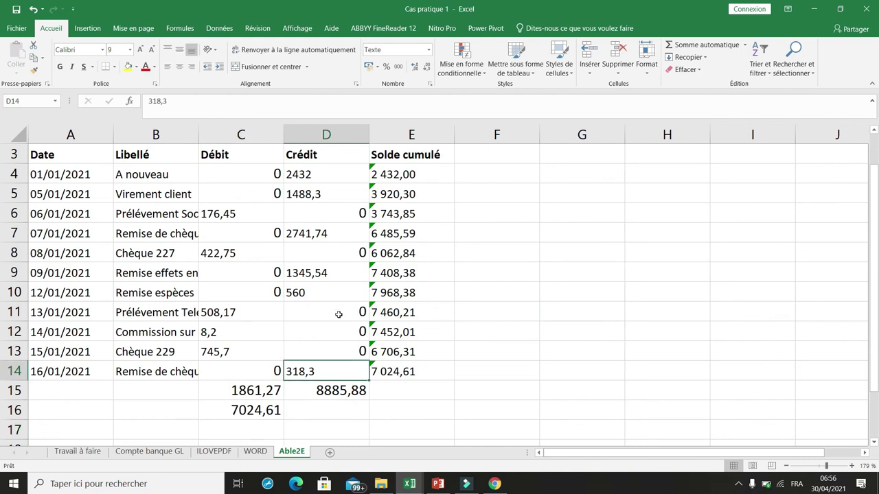